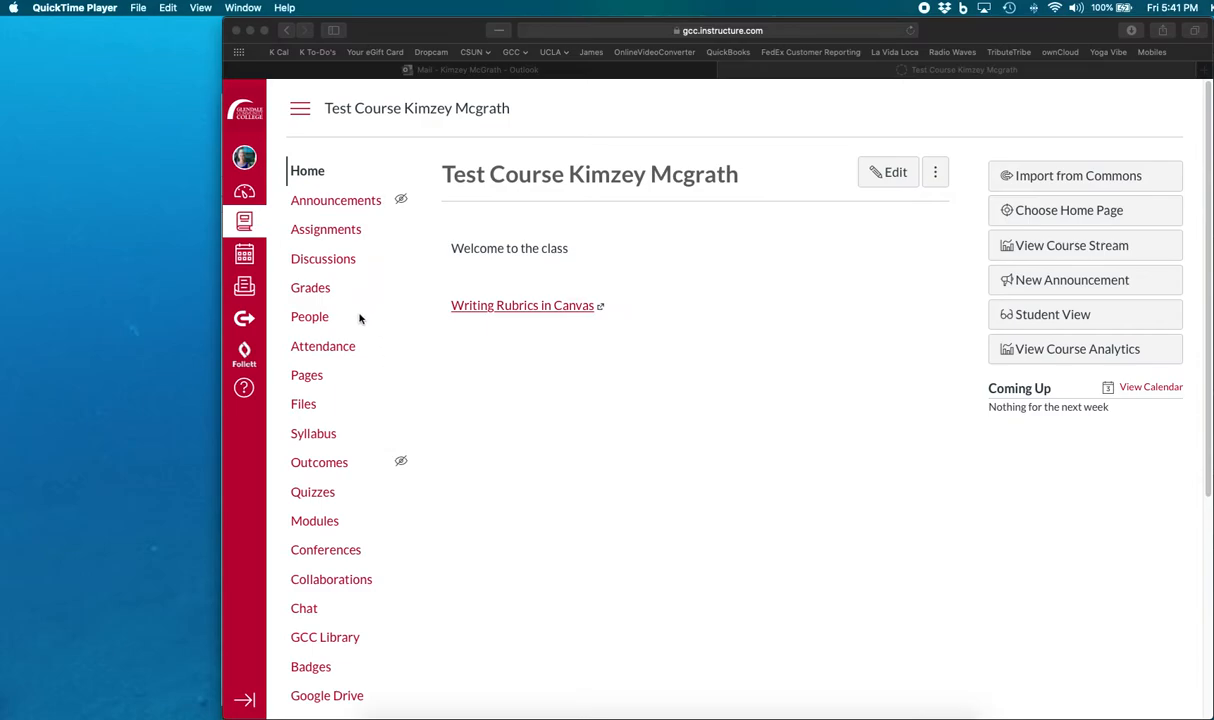
- Open the course's Attendance tool and go to its Attendance Report export page
click(317, 346)
click(317, 347)
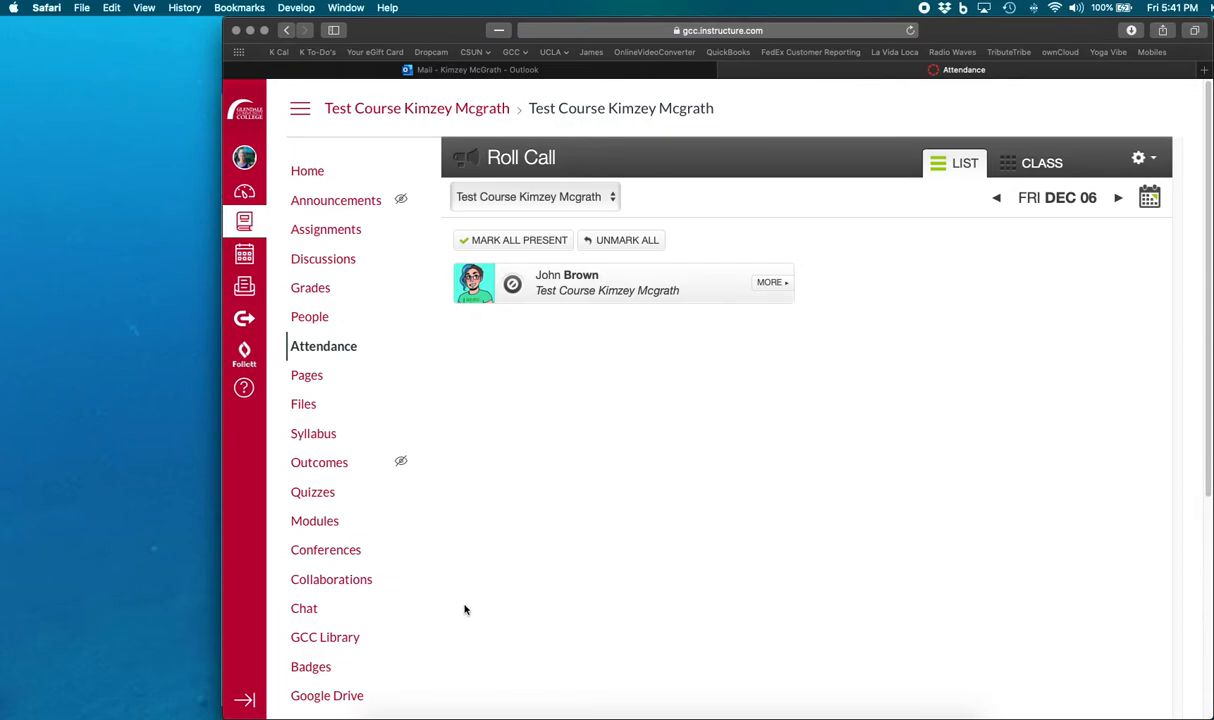
click(1150, 159)
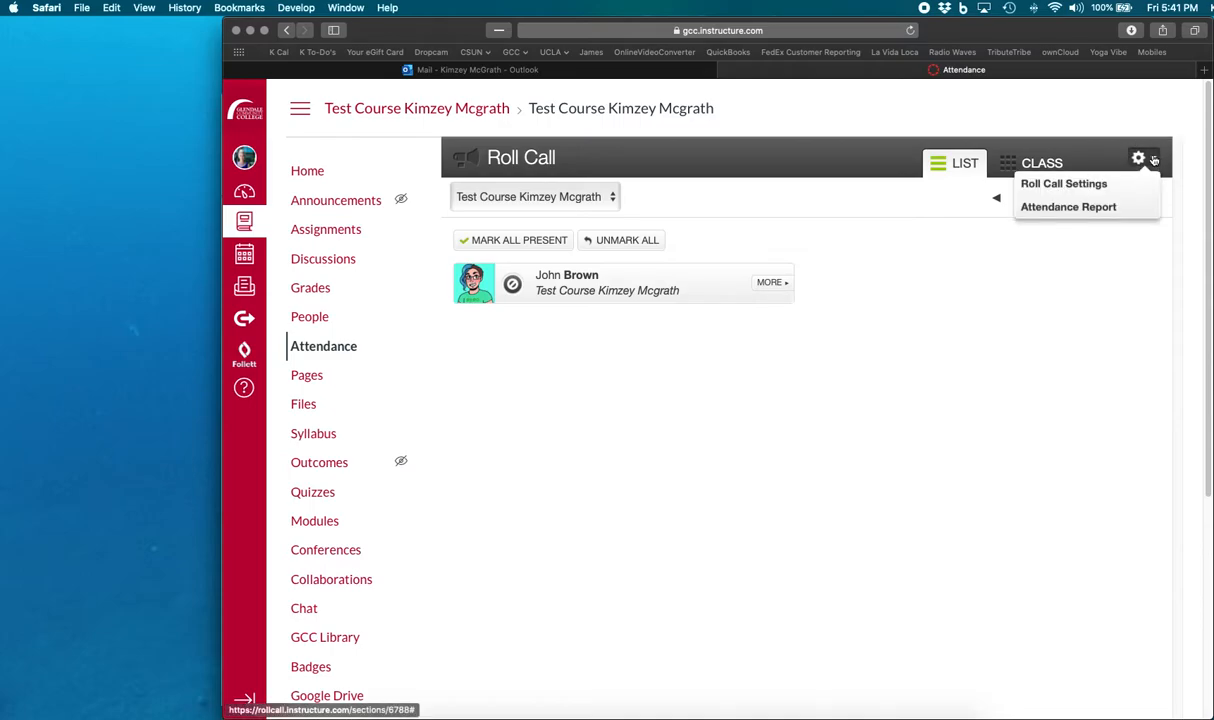
click(1143, 207)
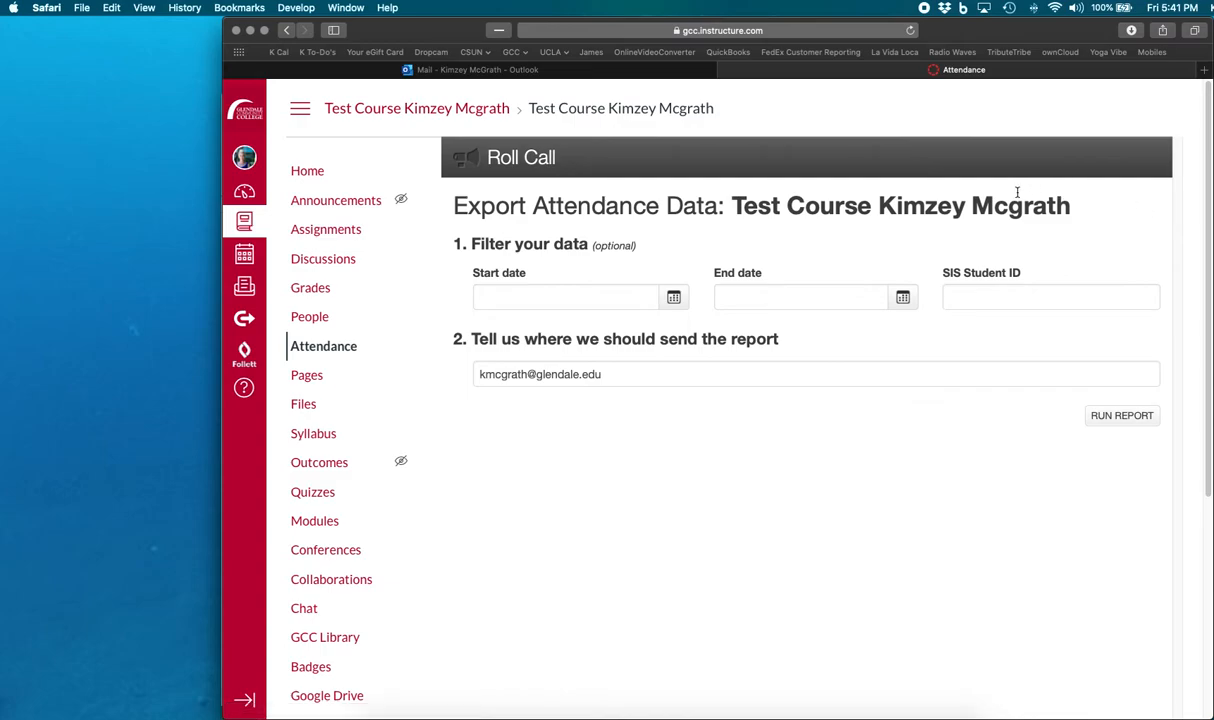
- Set the report's start date to 09/03/2019 and end date to 12/06/2019 using the date pickers
click(674, 298)
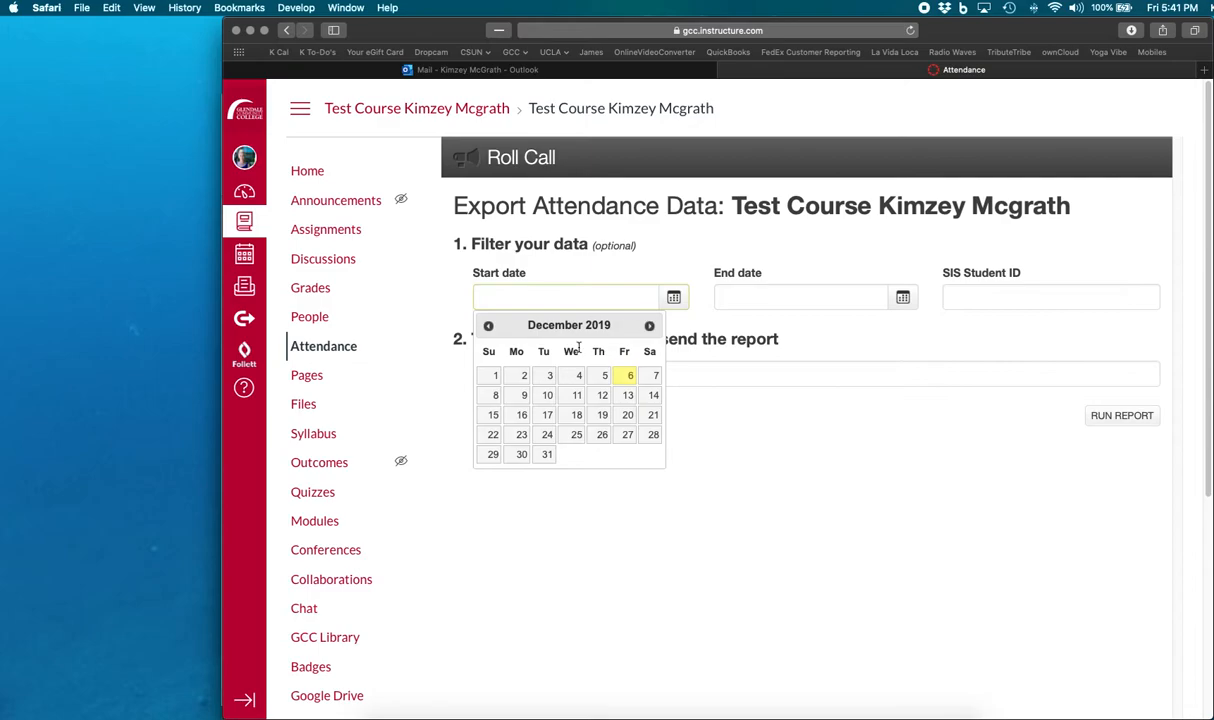
click(487, 326)
click(487, 326)
click(487, 326)
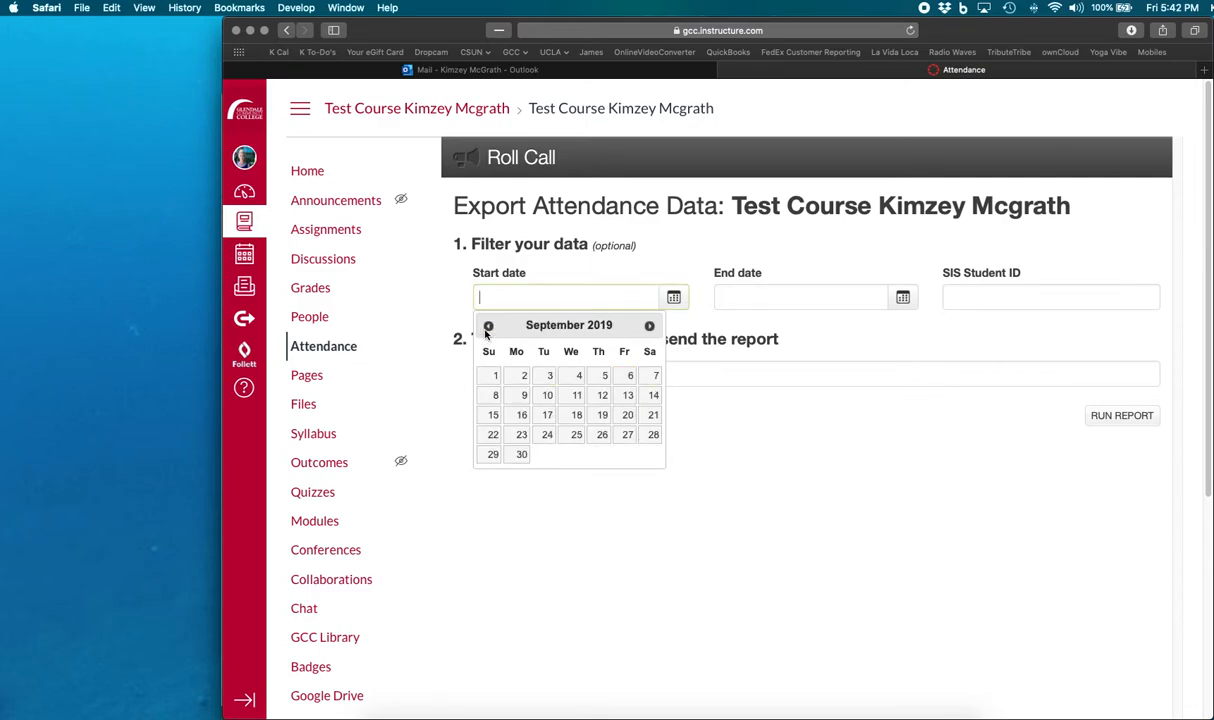
click(549, 377)
click(886, 297)
click(870, 376)
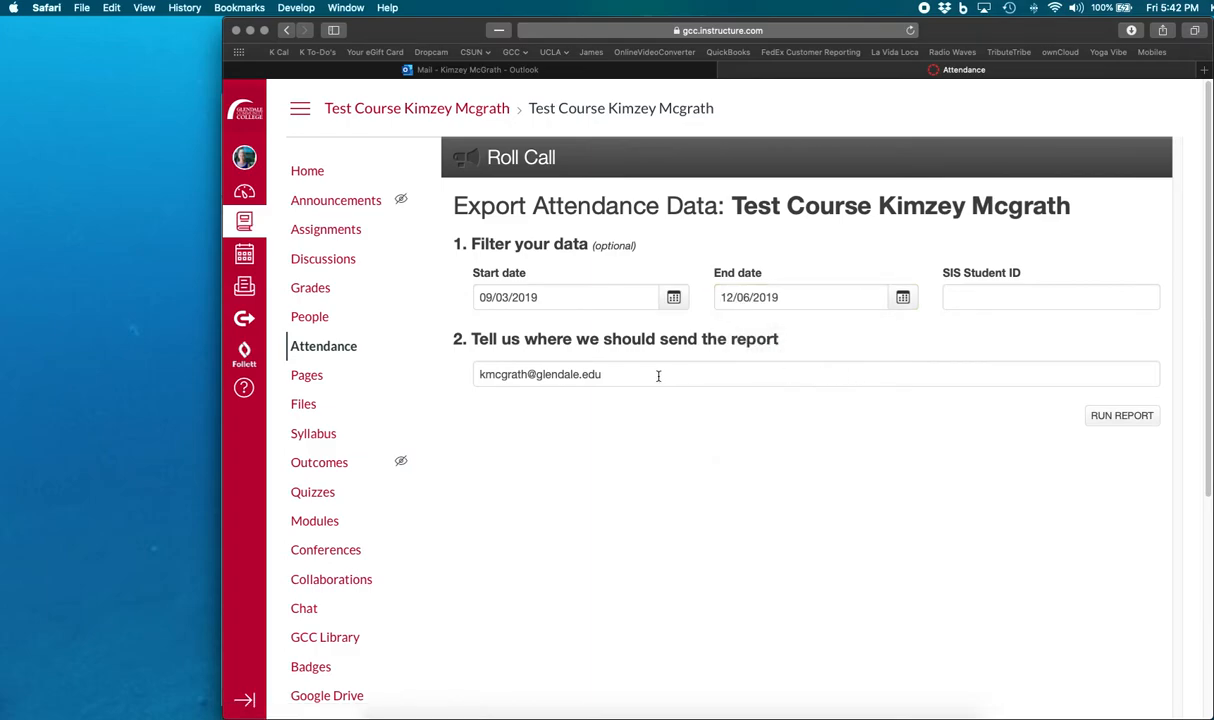
- Run the attendance report, sending it to the instructor's e-mail address
drag(650, 377, 453, 374)
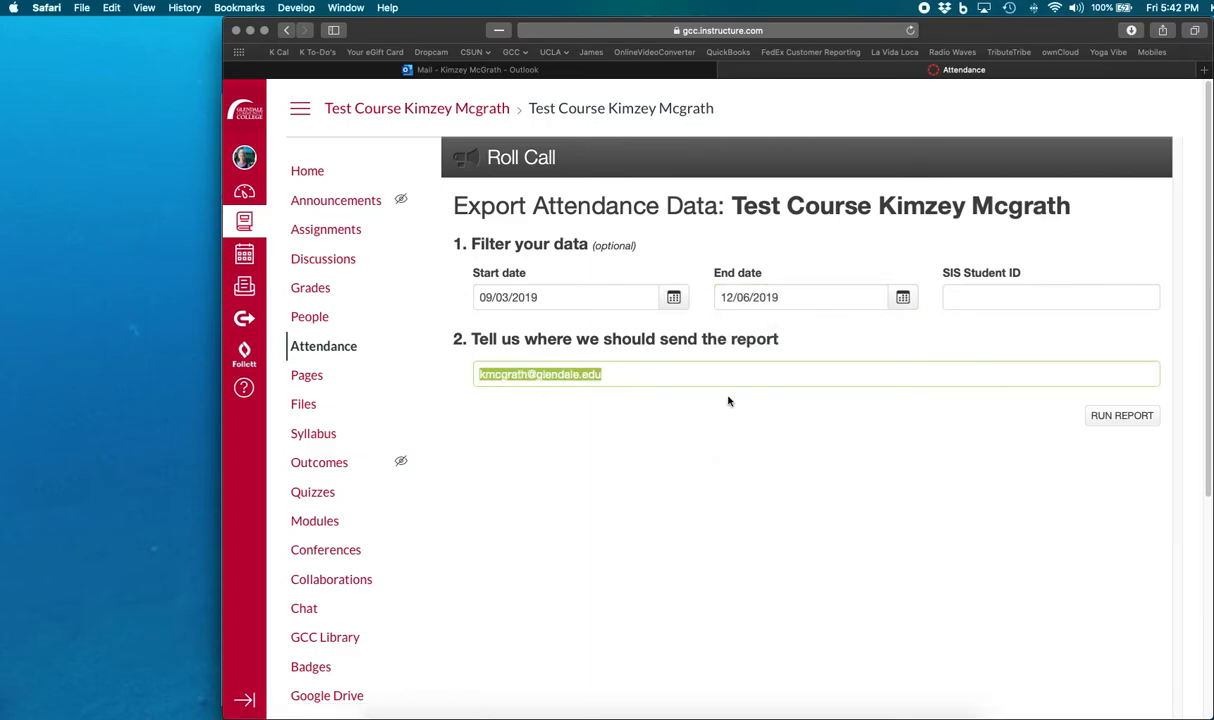
click(776, 407)
click(1015, 297)
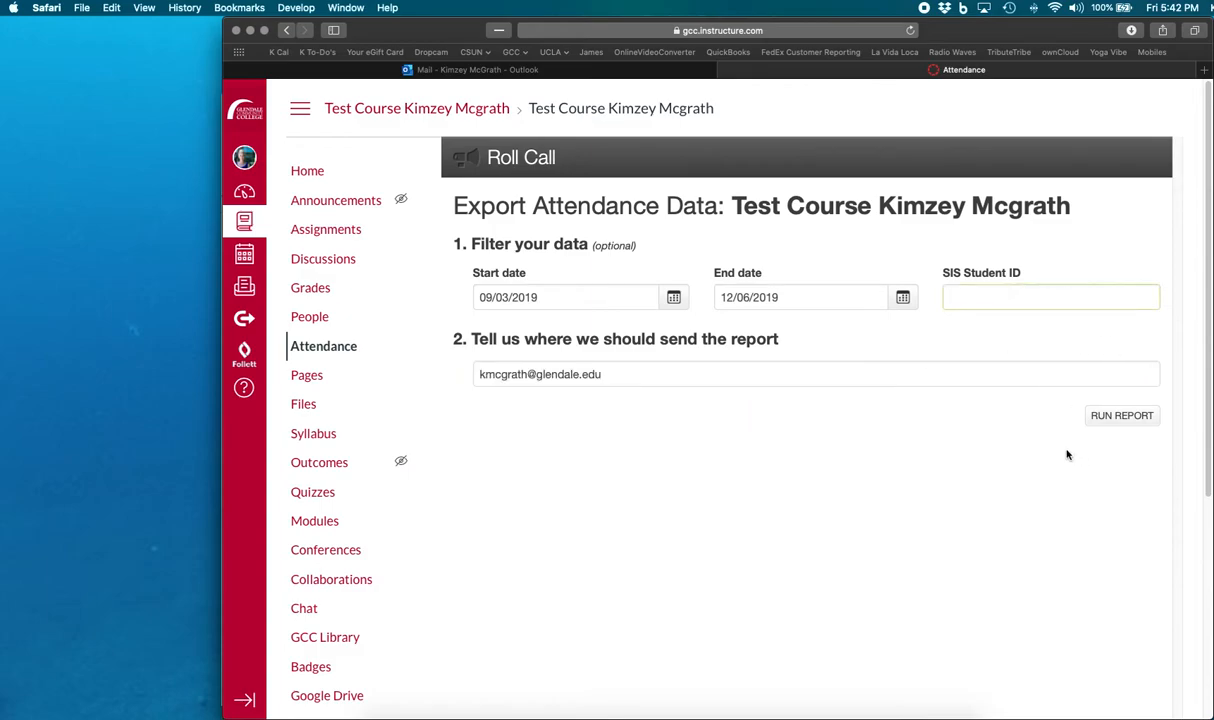
click(1120, 420)
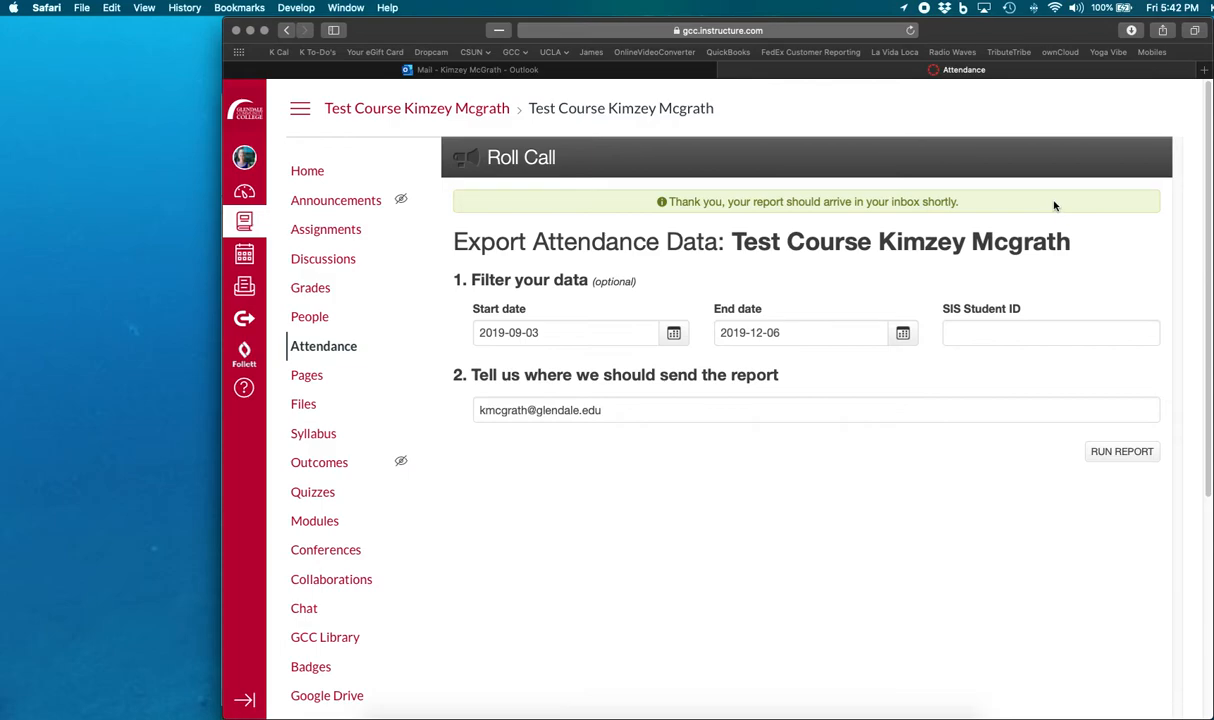
- Switch to the Outlook mail window showing the Roll Call Attendance Report e-mail
click(345, 8)
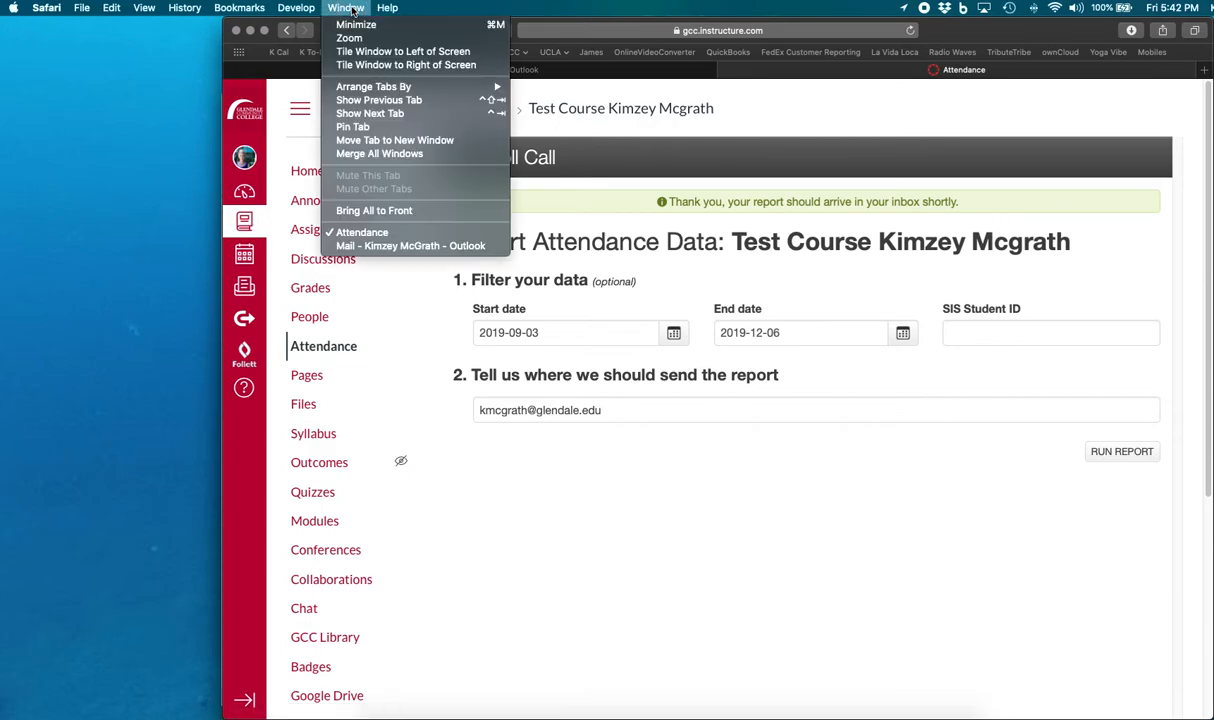
click(410, 245)
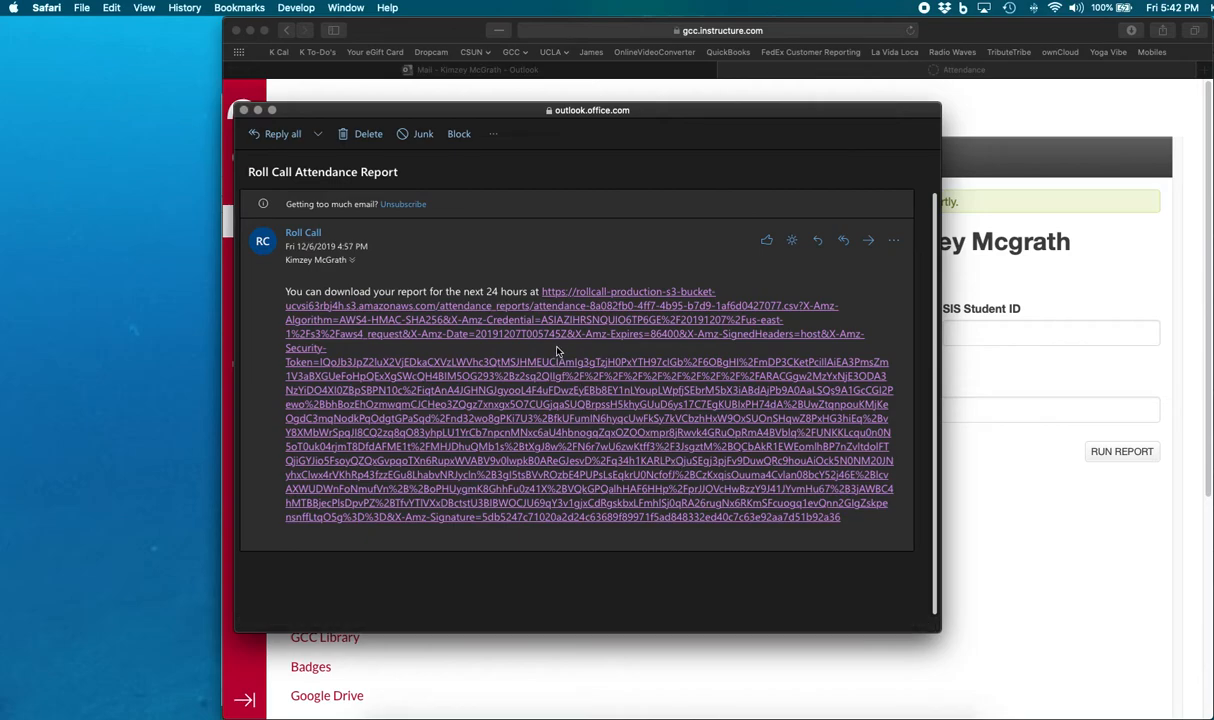
- Switch to the downloaded attendance report spreadsheet in Excel and review its columns and rows
key(super+Tab)
key(super+Tab)
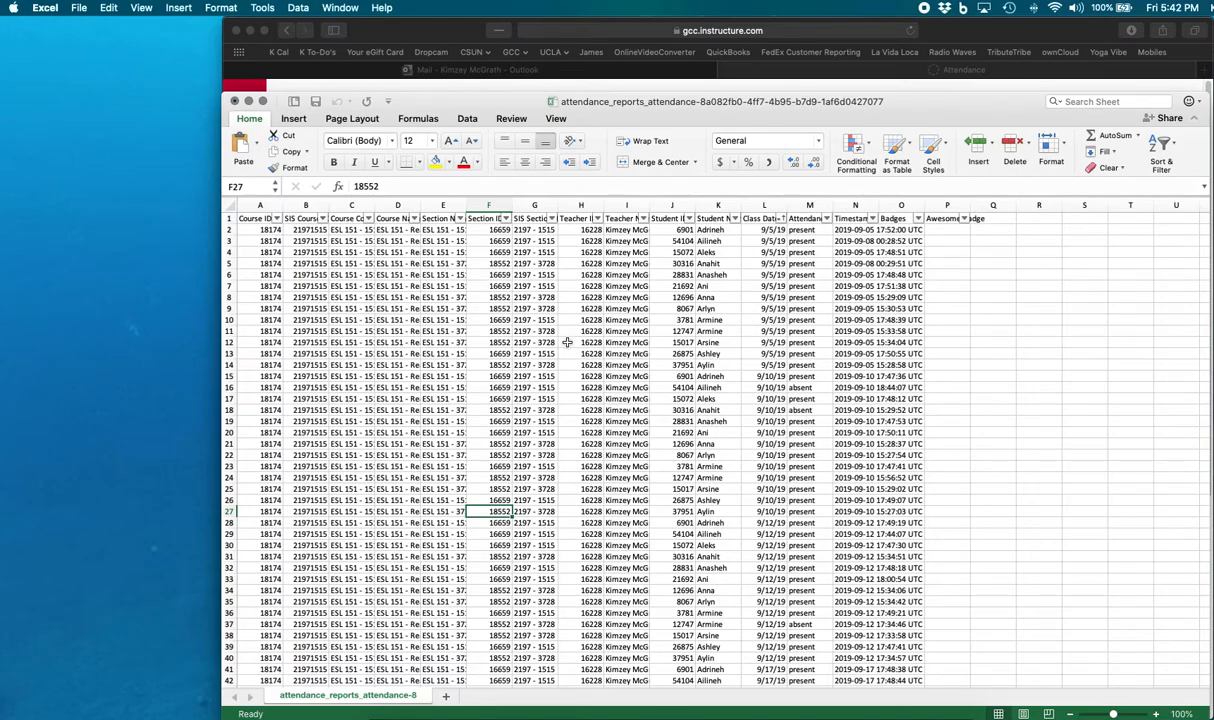
scroll(548, 334, down, 1)
scroll(554, 337, down, 5)
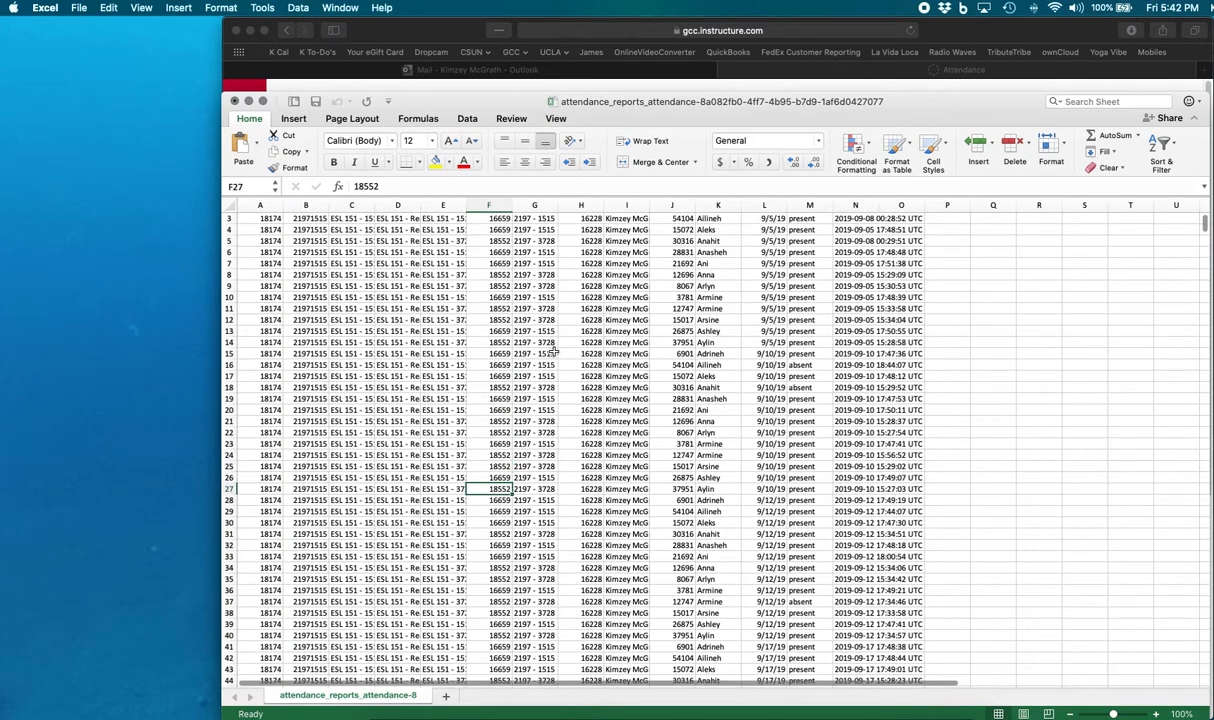
scroll(554, 354, down, 3)
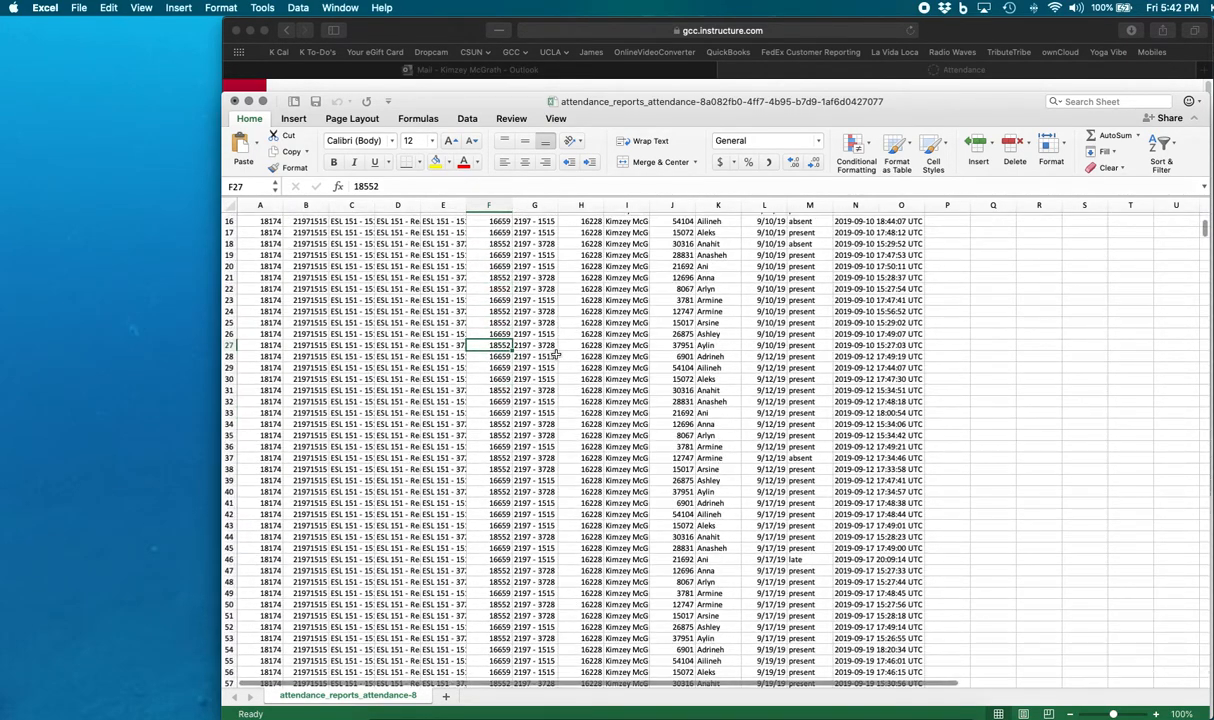
scroll(556, 355, up, 5)
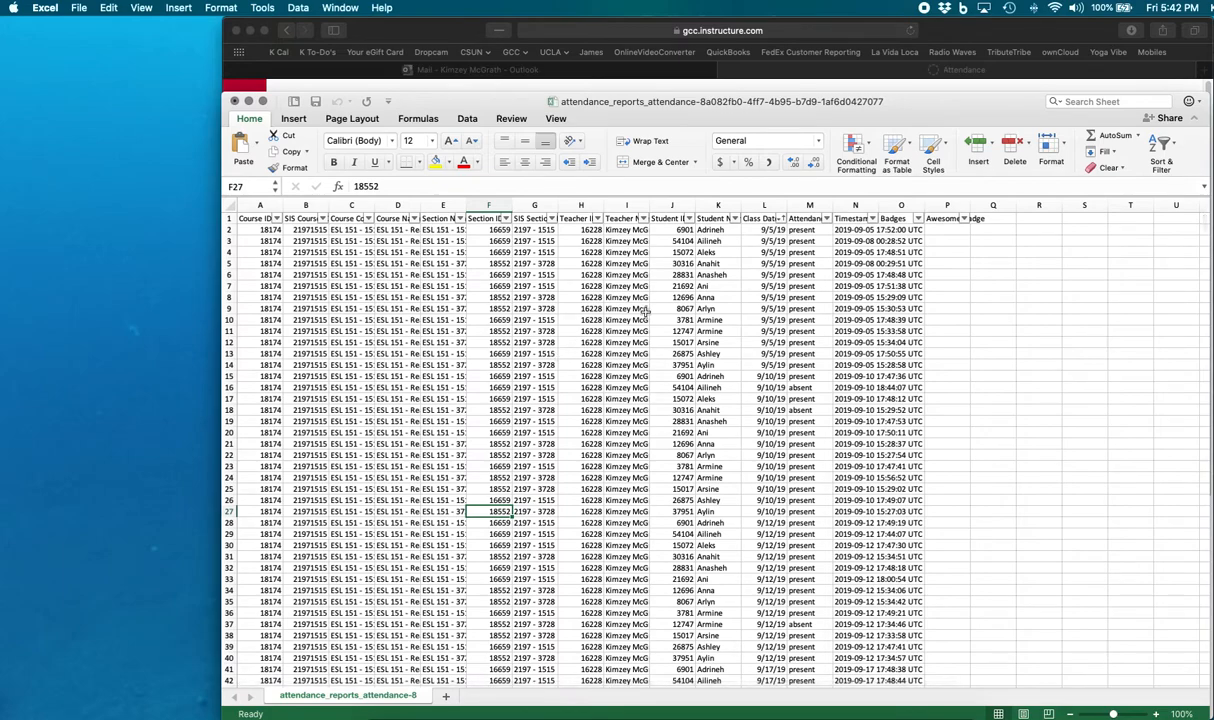
drag(765, 230, 777, 511)
click(1029, 387)
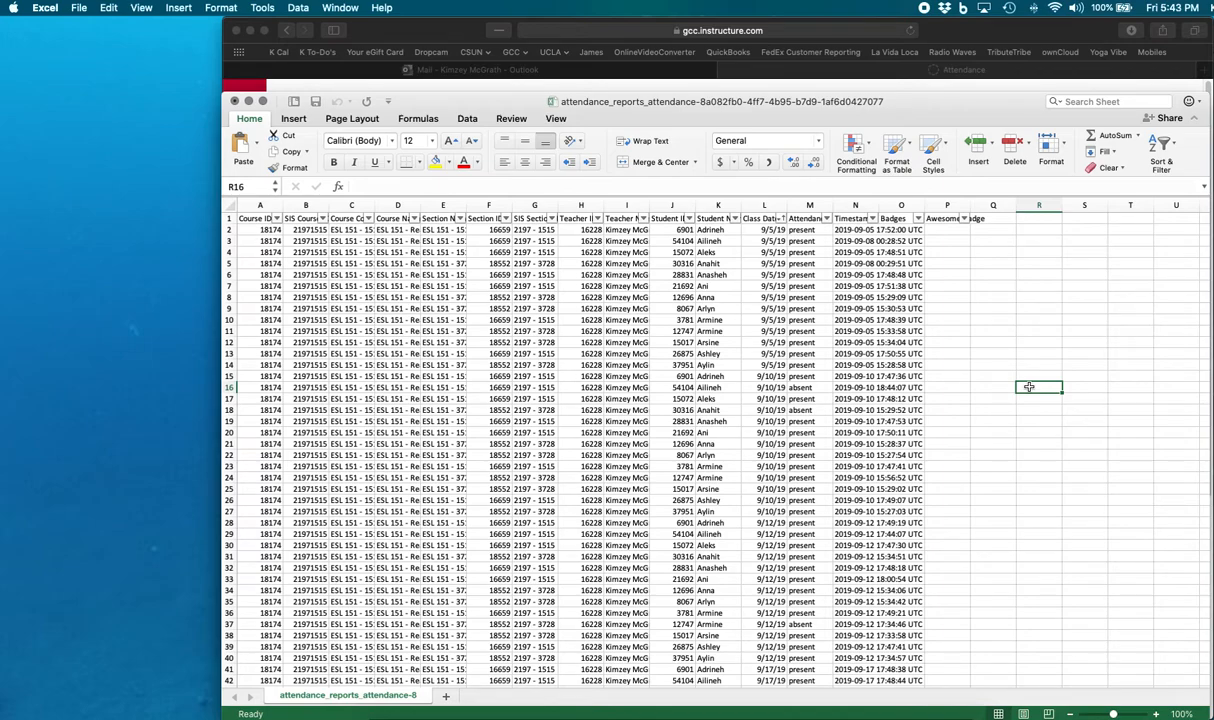
click(415, 331)
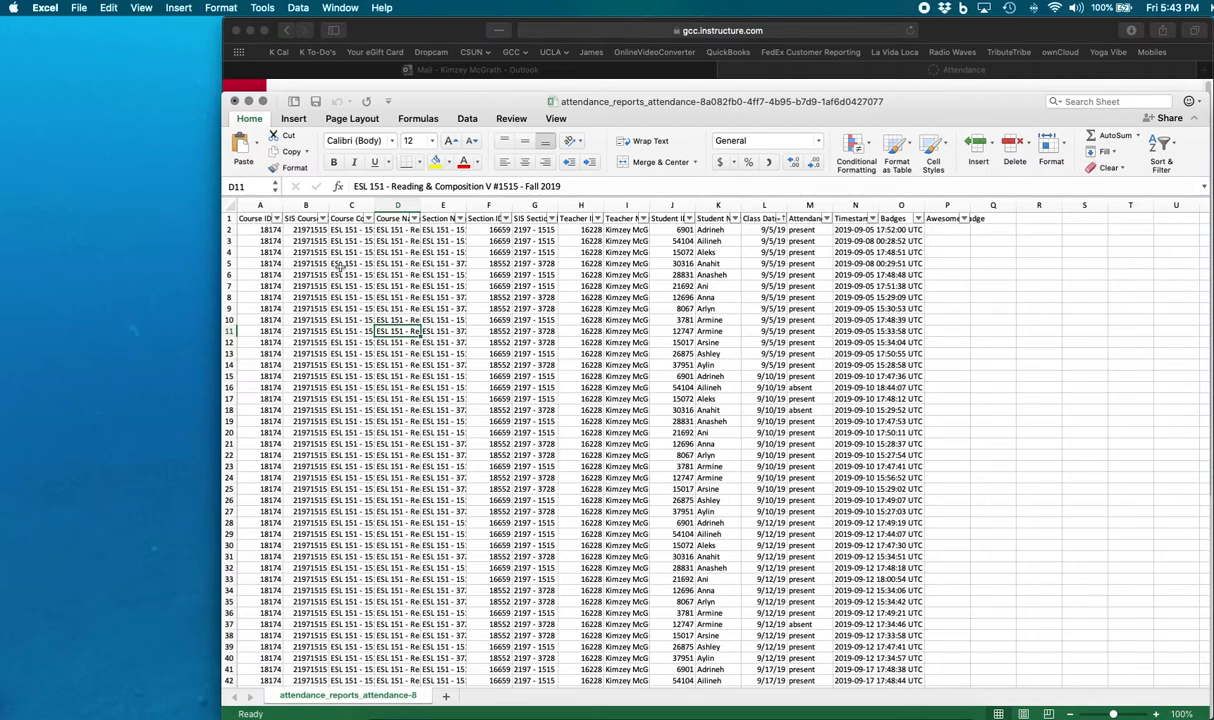
click(303, 241)
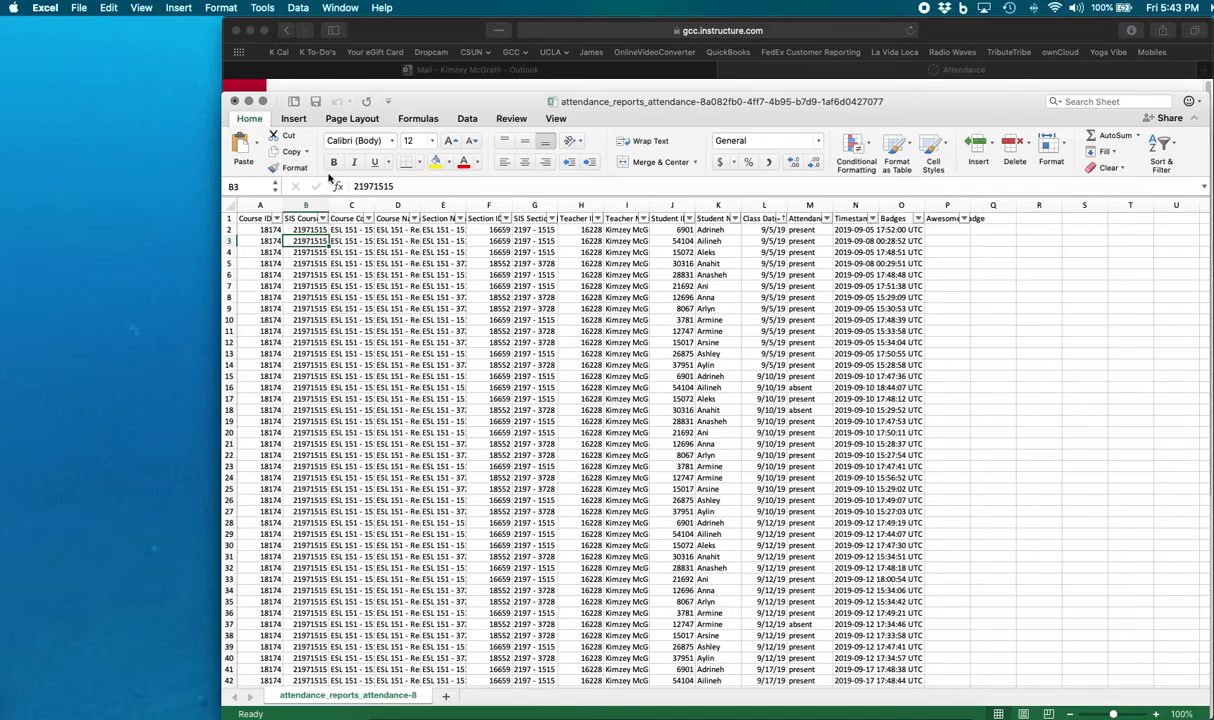
- Create a PivotTable from the attendance data on a new worksheet
click(299, 8)
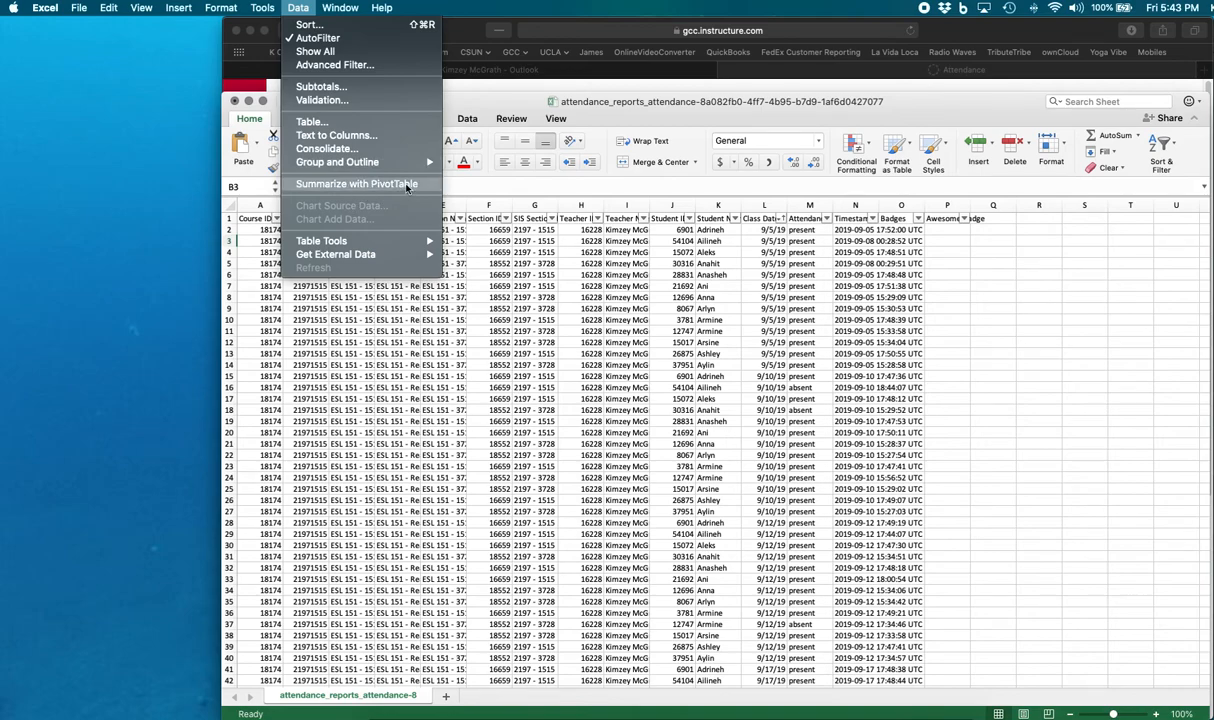
click(405, 185)
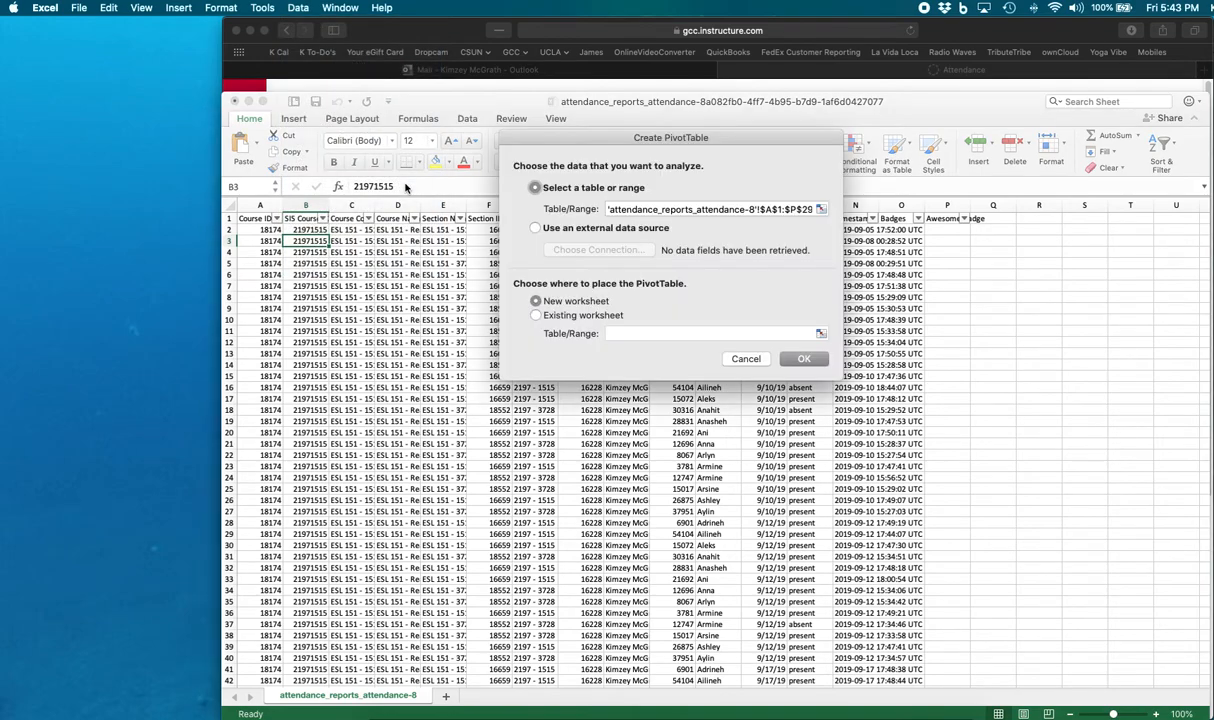
drag(629, 137, 604, 246)
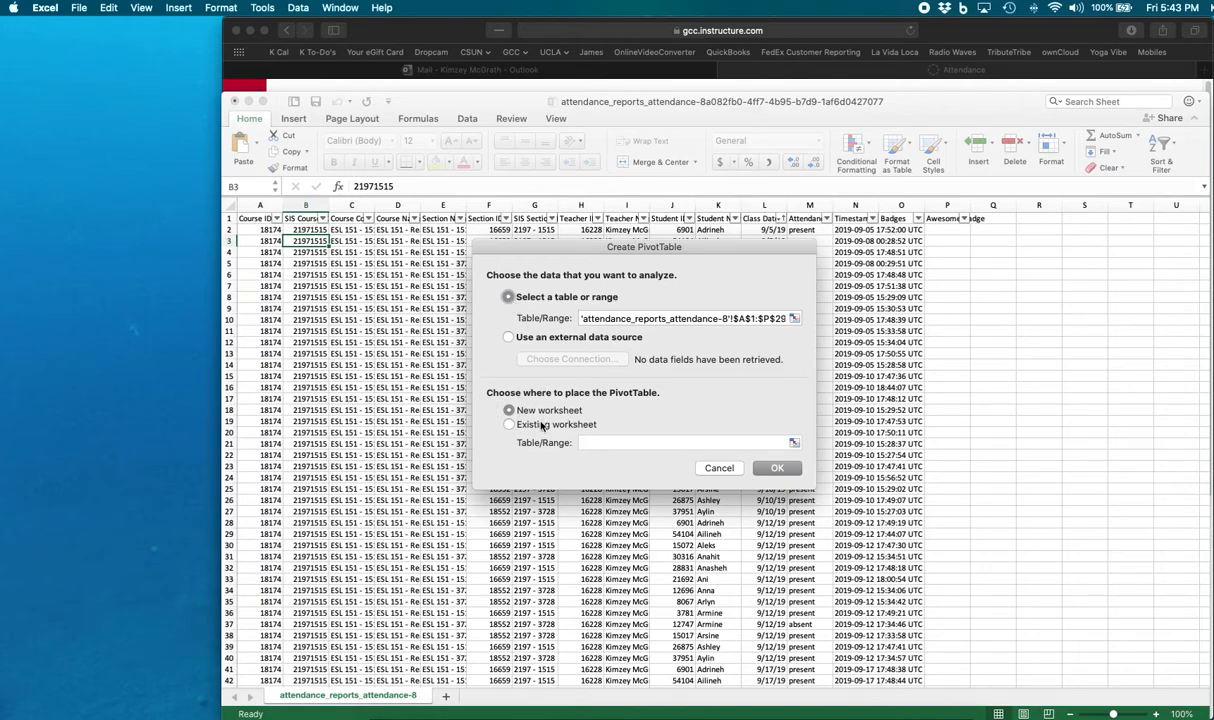
click(781, 472)
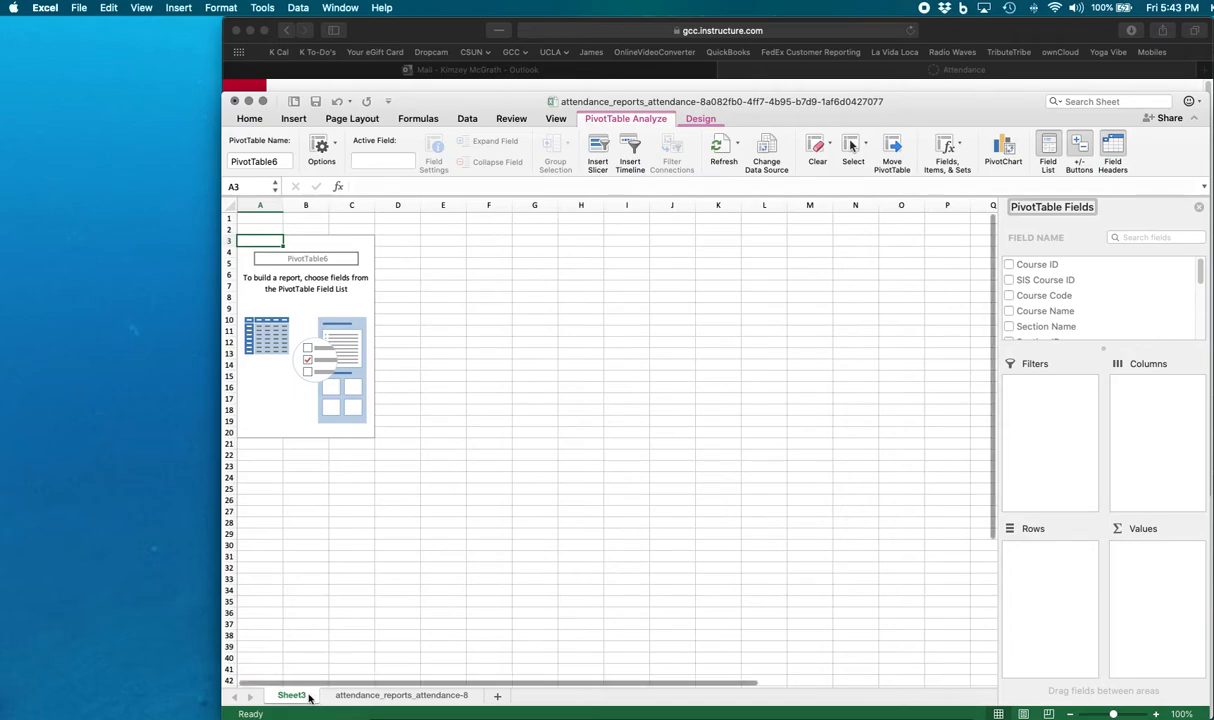
- Compare the empty PivotTable sheet with the source sheet's column headers
click(398, 695)
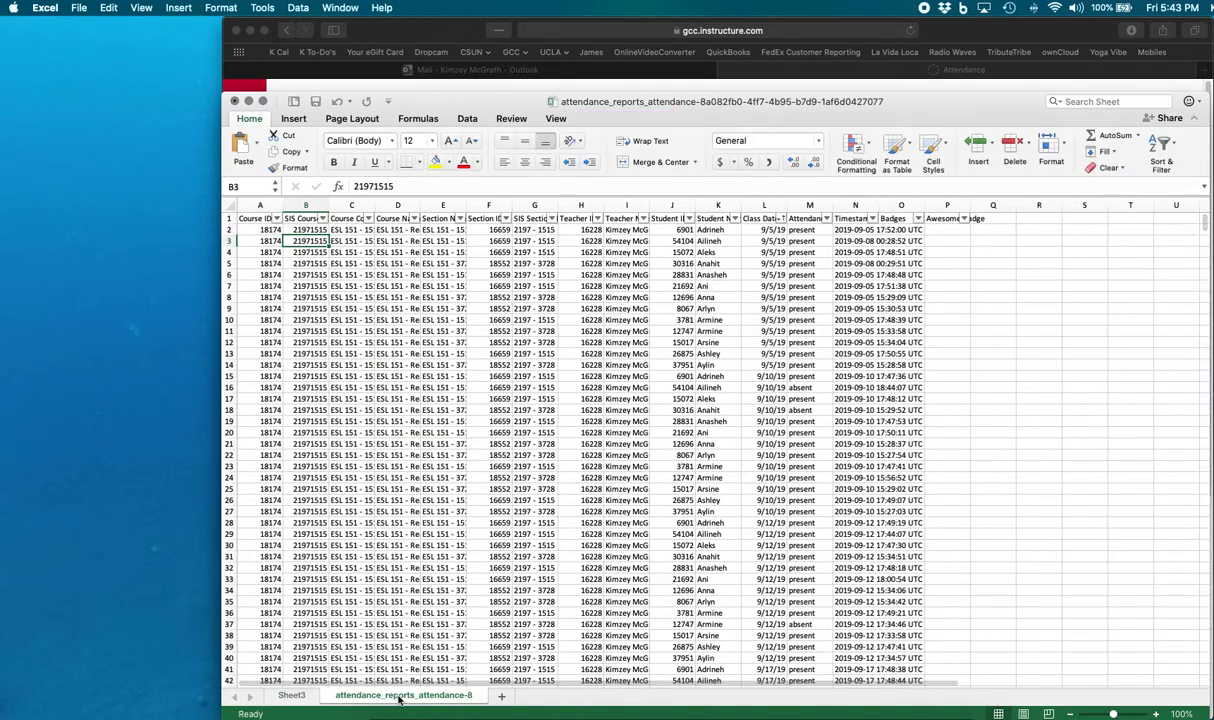
click(292, 696)
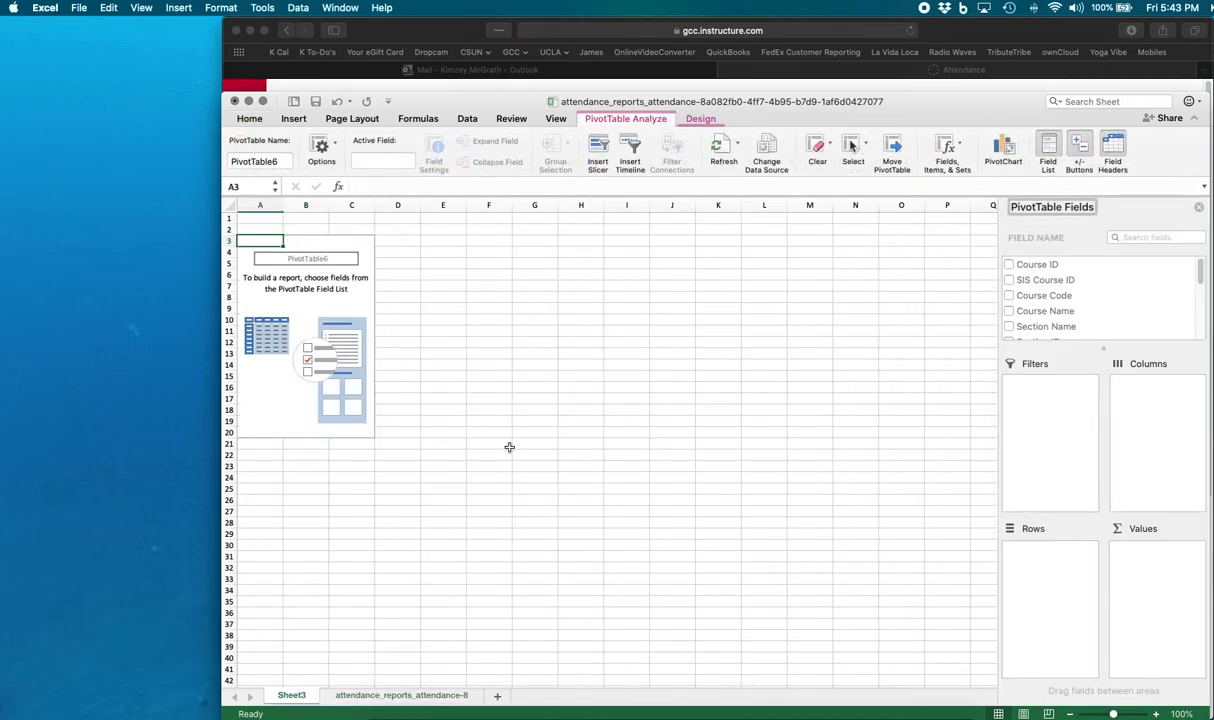
click(425, 697)
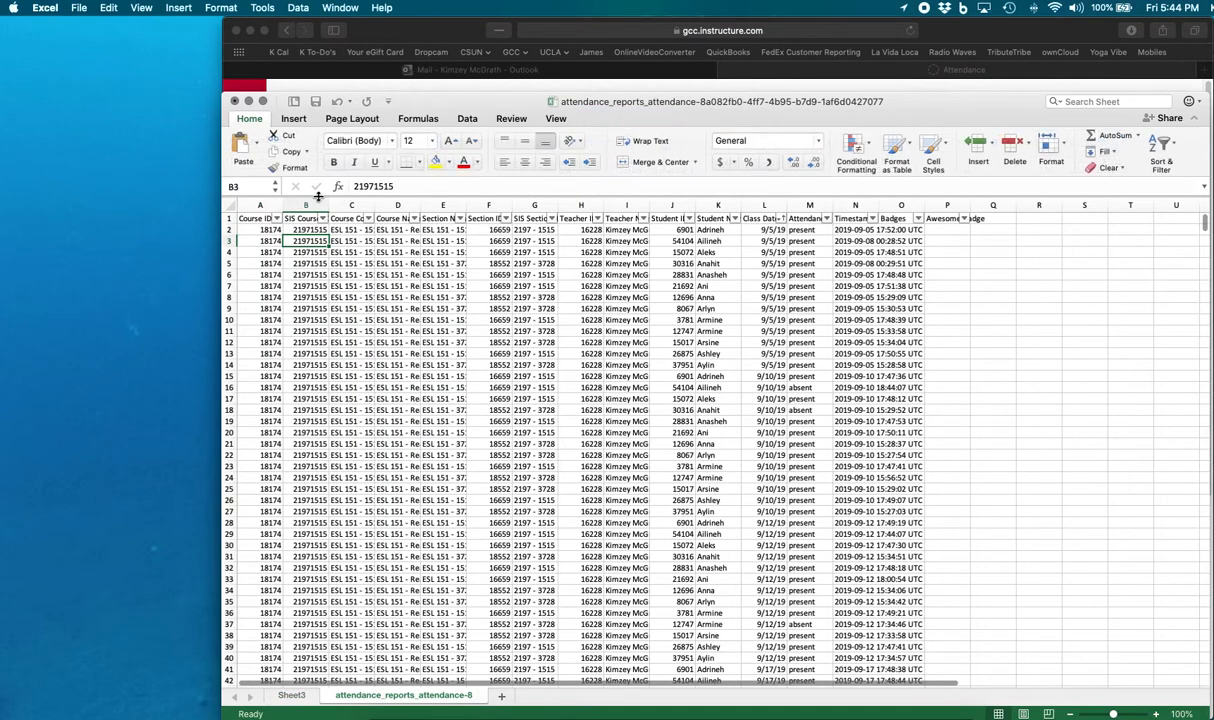
click(258, 219)
key(Right)
key(Right)
key(Right)
key(Right)
key(Right)
key(Right)
key(Right)
key(Right)
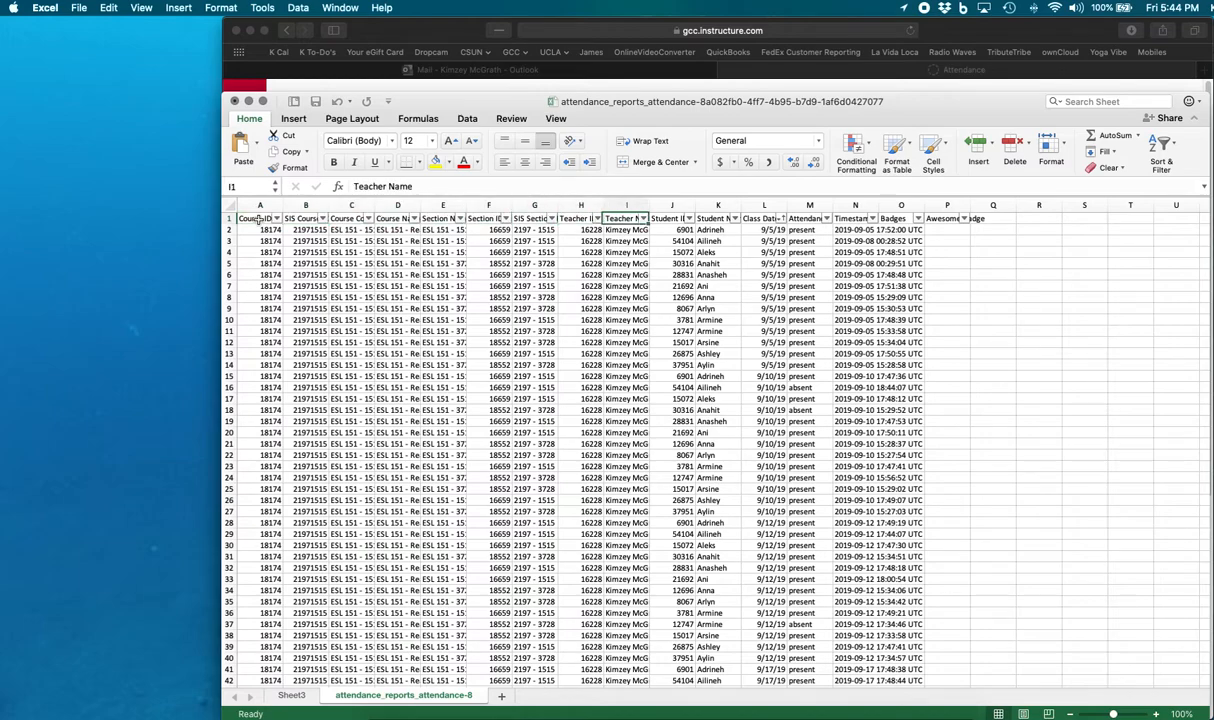
click(289, 695)
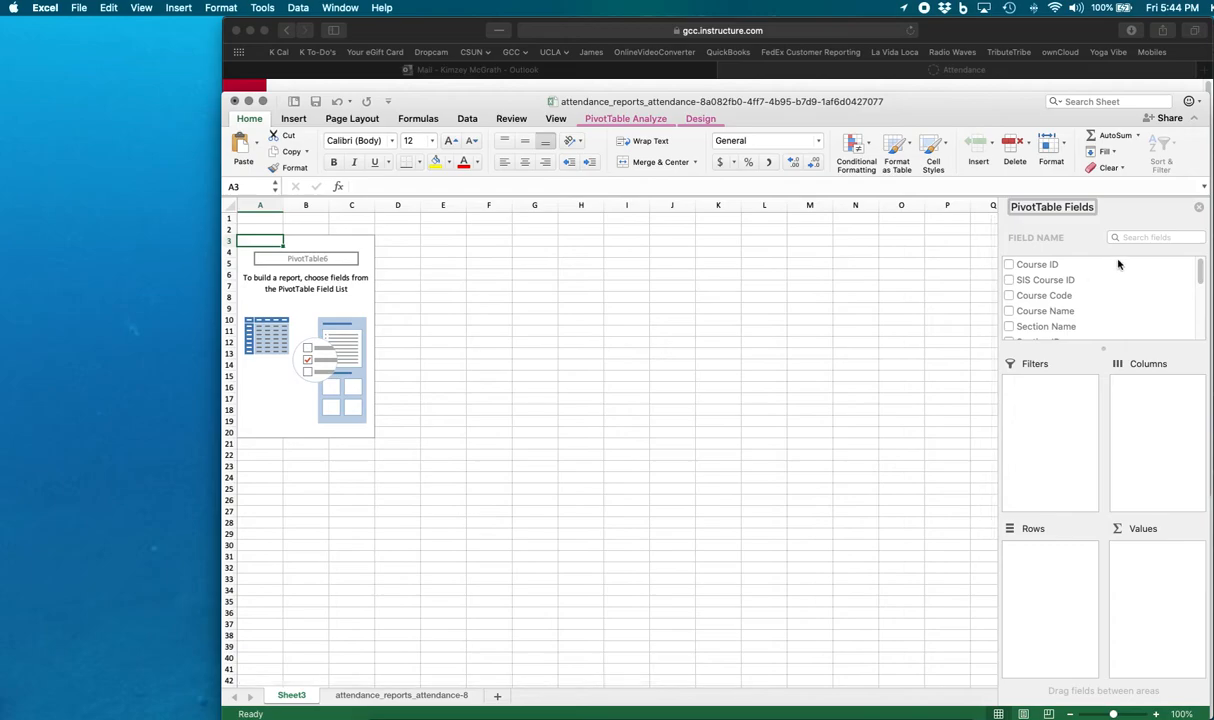
- Add the Student Name field to the PivotTable rows
drag(1201, 270, 1201, 305)
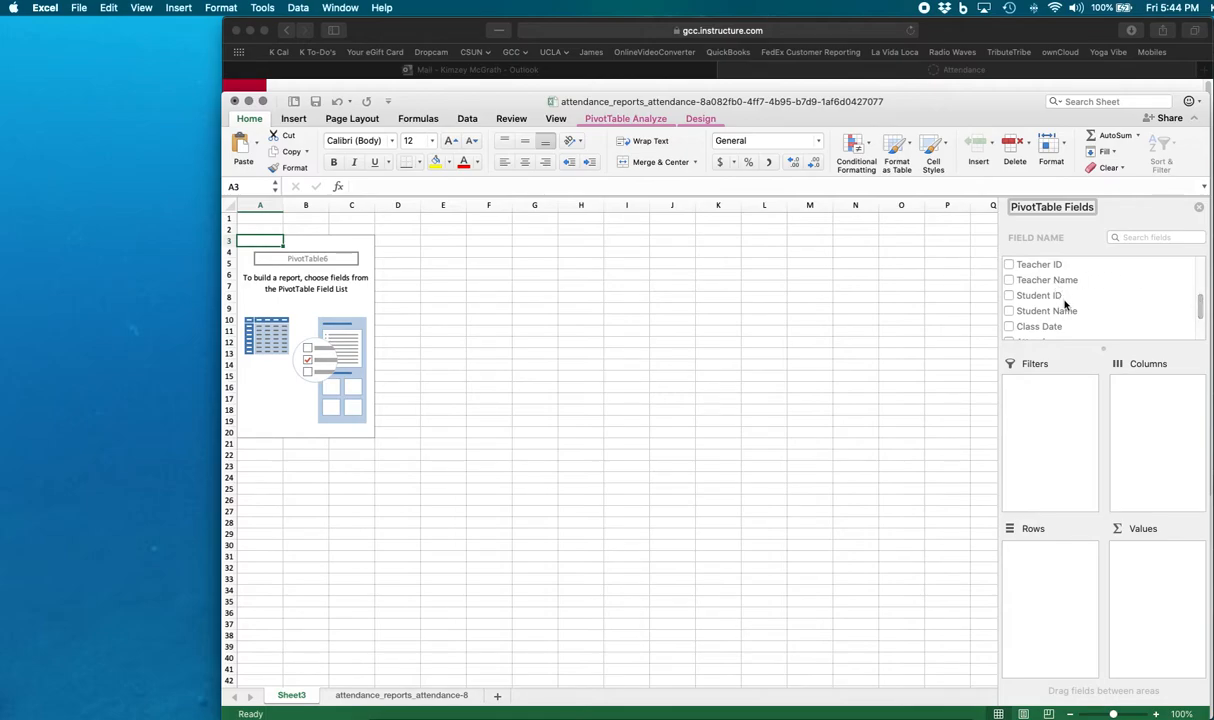
drag(1033, 317, 1054, 578)
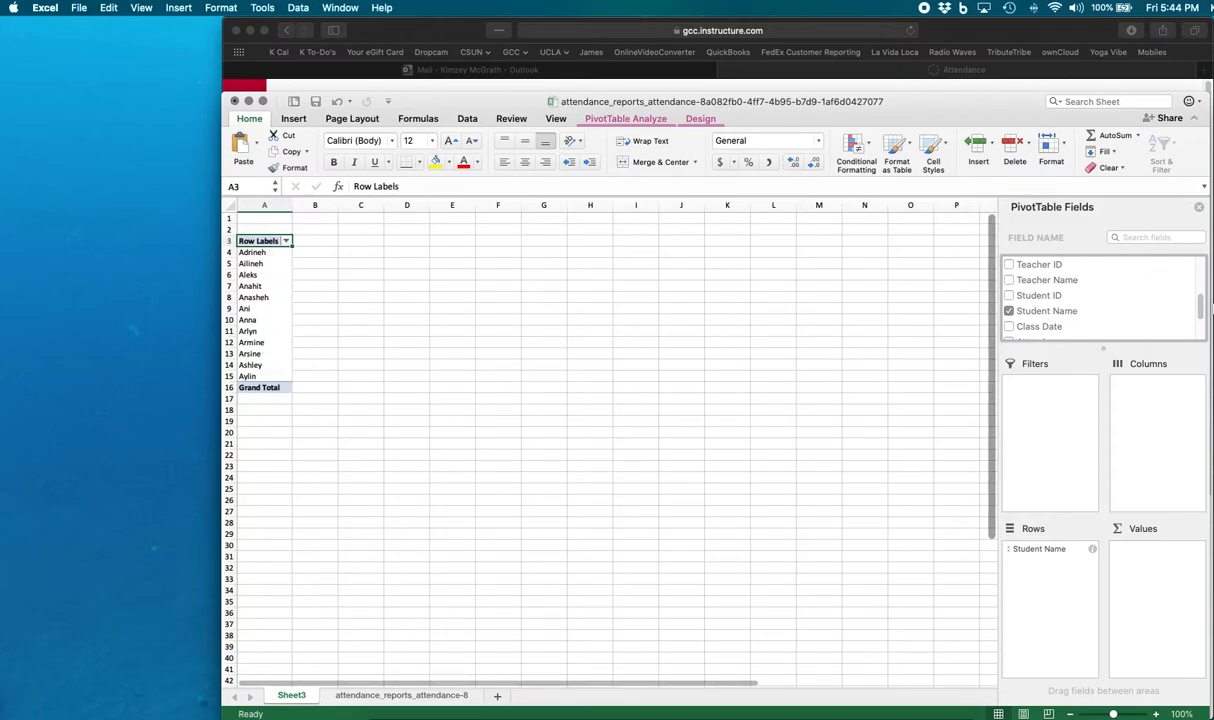
- Add the Attendance field to the PivotTable columns and widen the late column
scroll(1198, 310, down, 3)
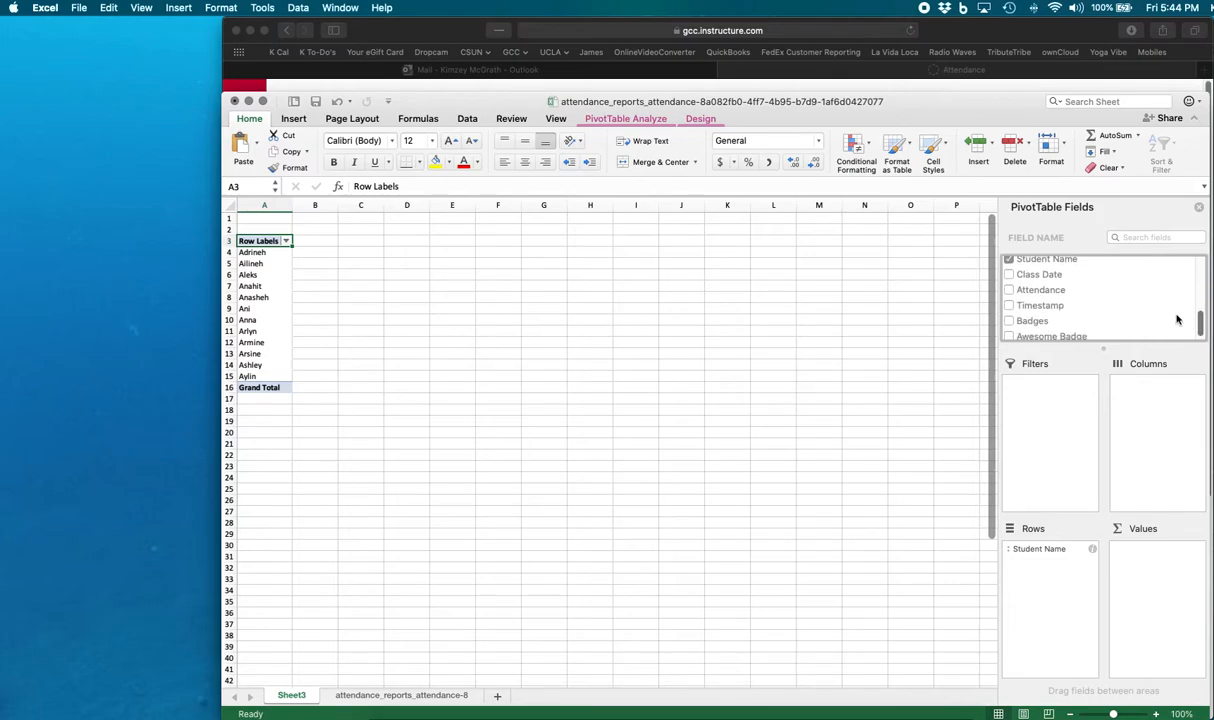
click(1022, 290)
drag(1022, 290, 1160, 412)
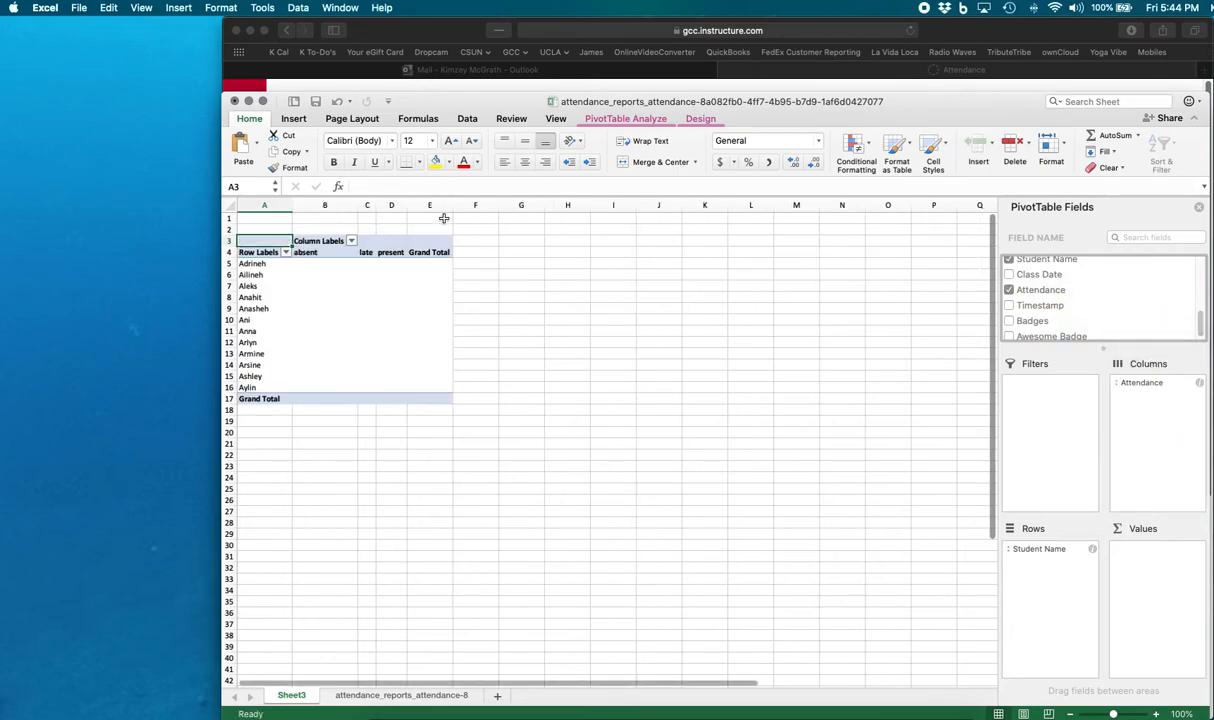
drag(376, 204, 457, 206)
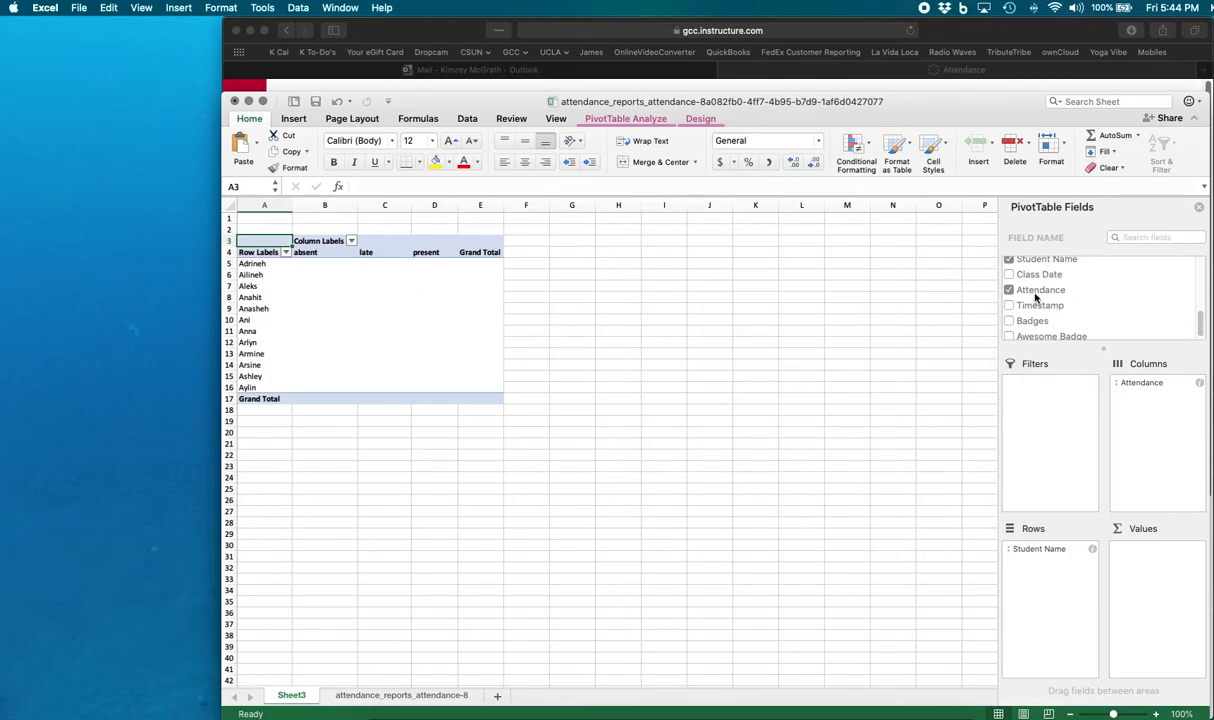
- Add the Attendance field to the PivotTable values, summarized by Count
drag(1033, 293, 1162, 577)
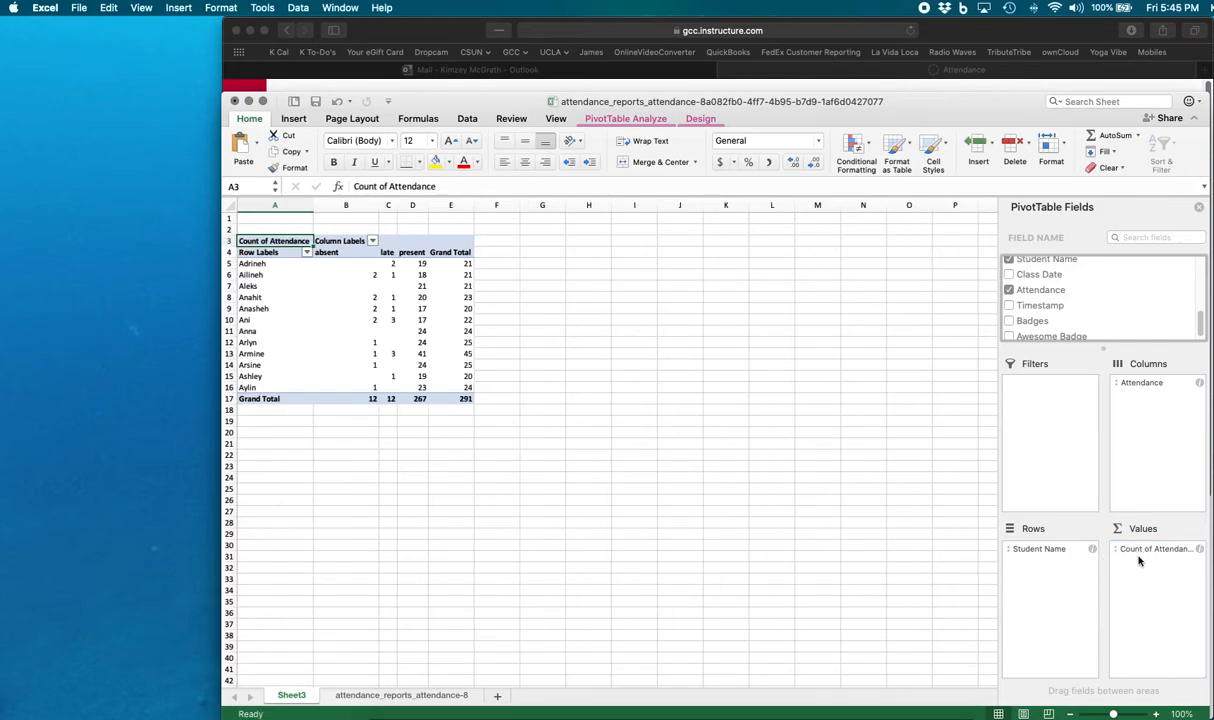
click(1200, 550)
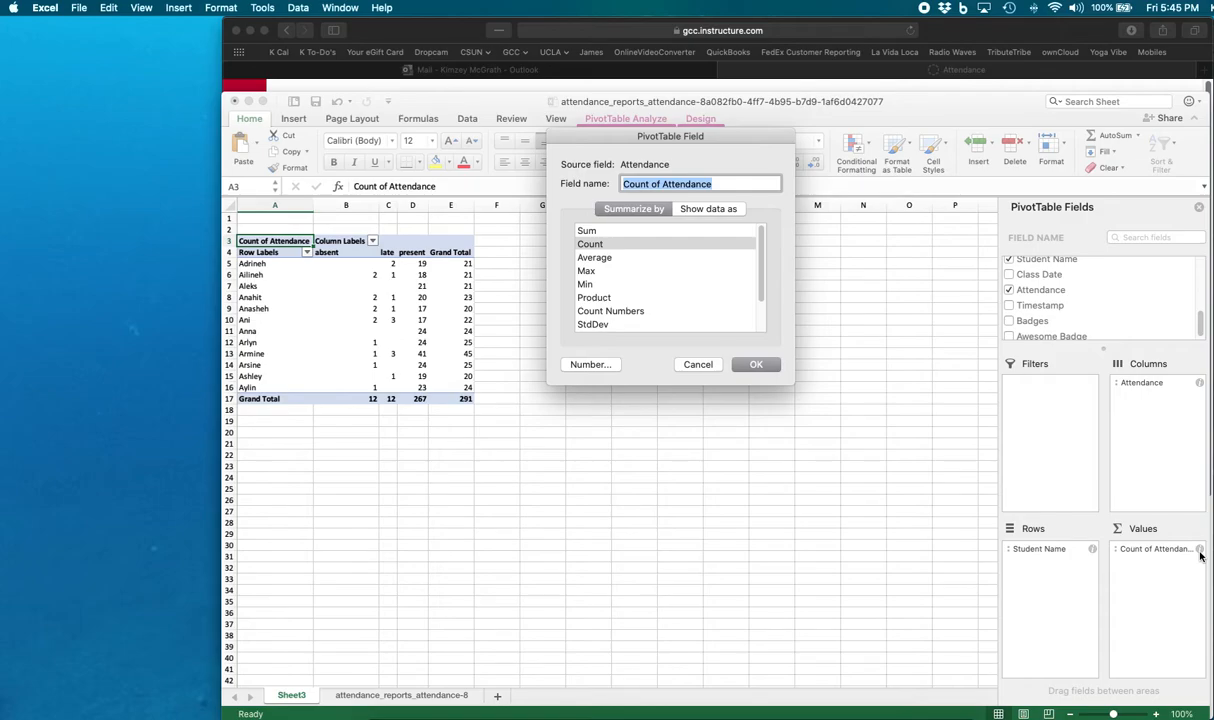
click(603, 245)
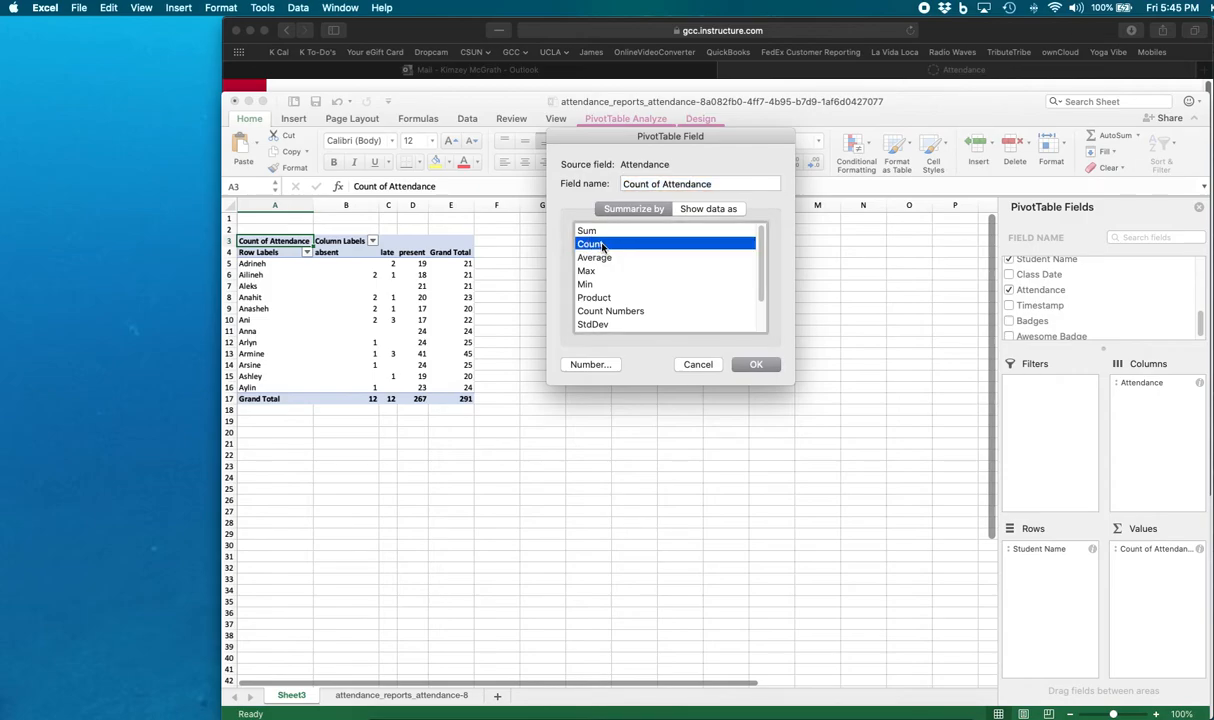
click(758, 368)
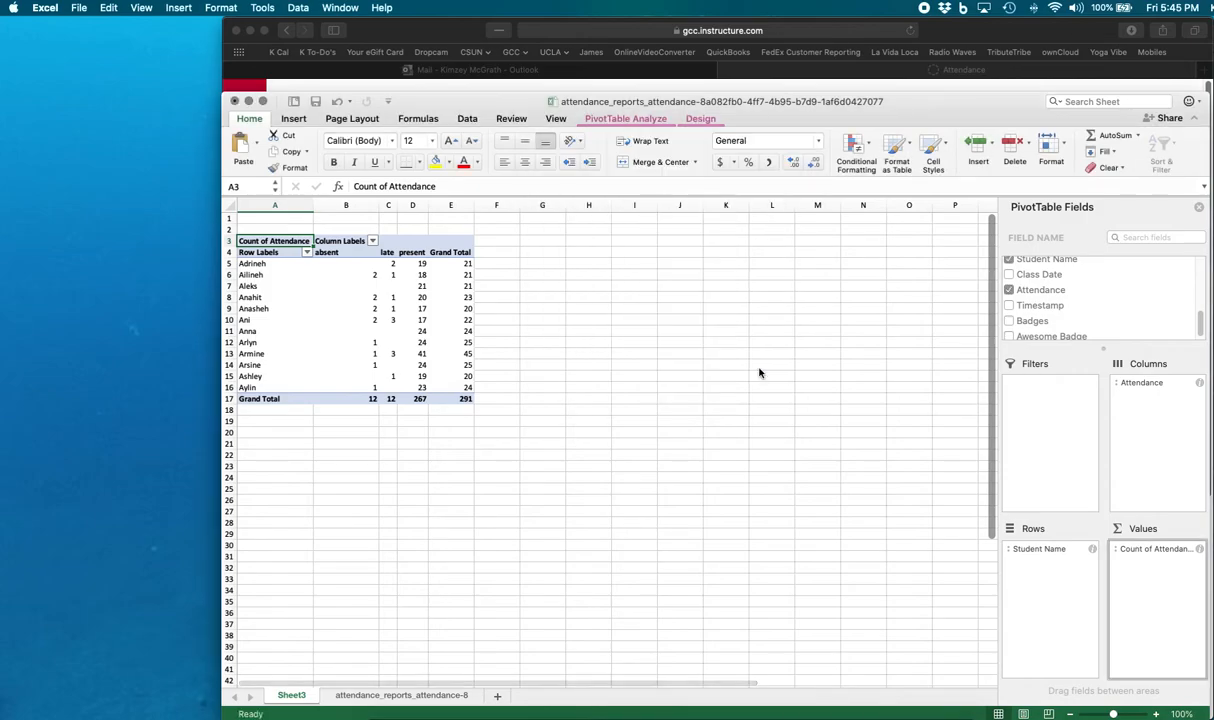
- Close the PivotTable Fields pane and widen the absent column of the PivotTable
click(1199, 208)
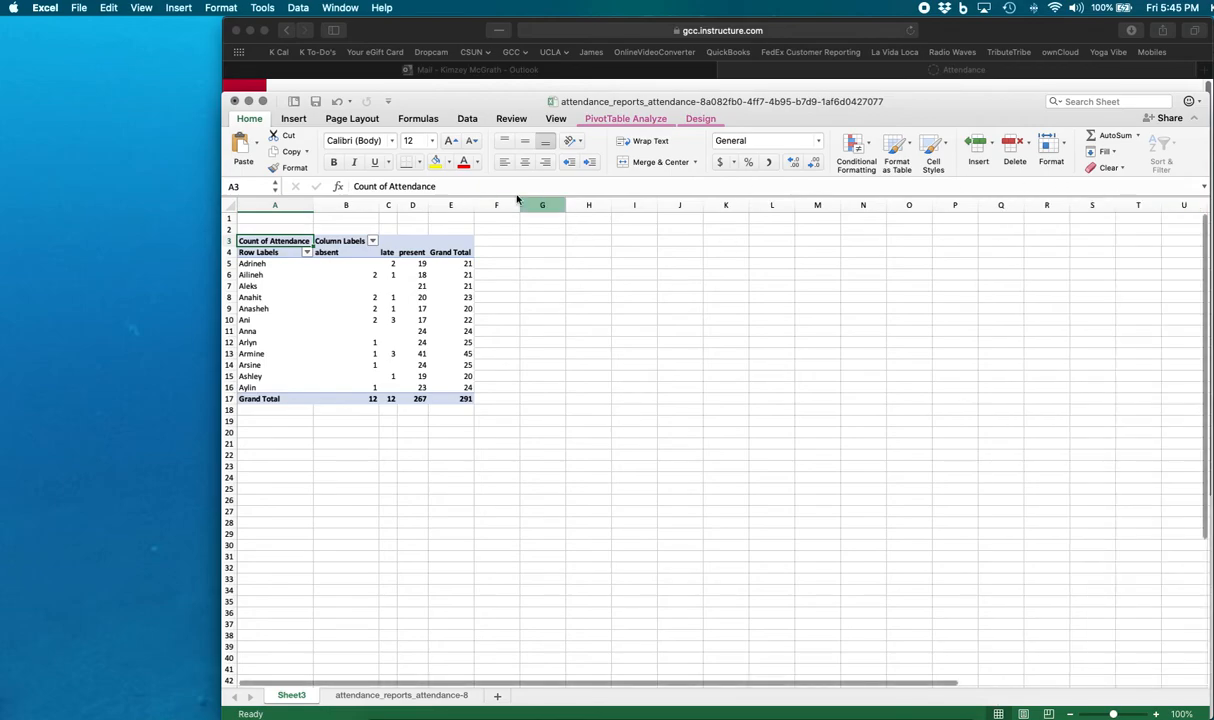
drag(373, 205, 447, 208)
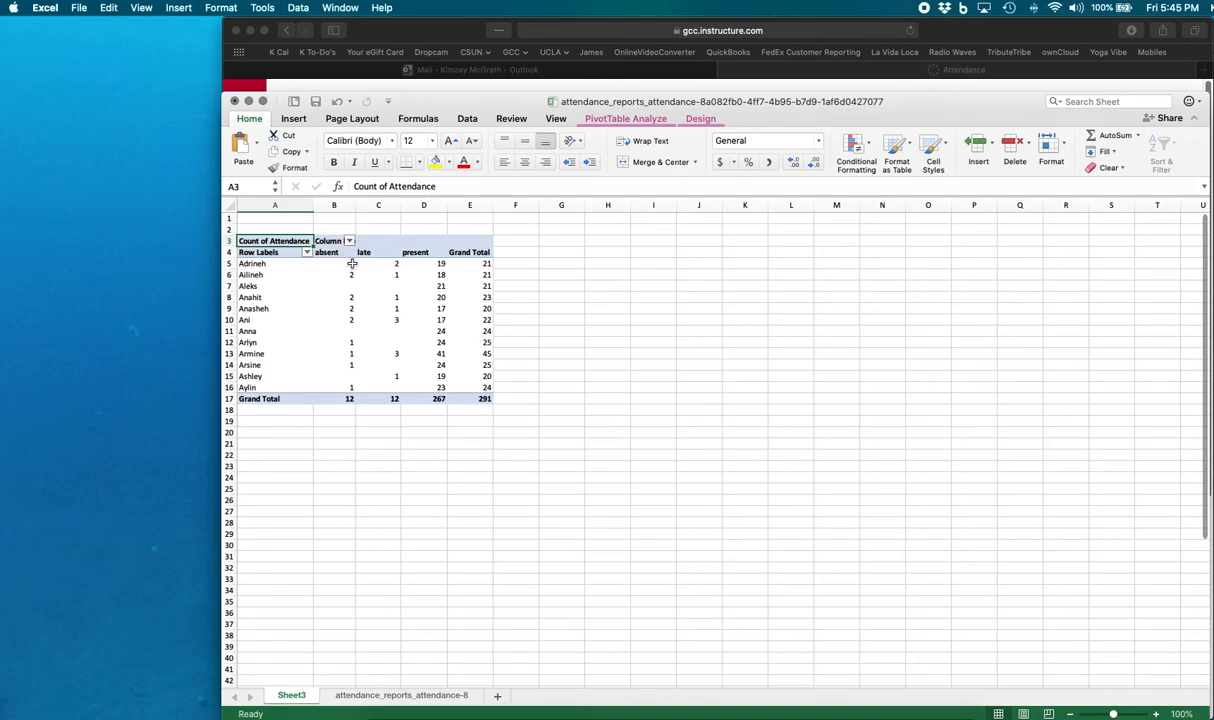
drag(420, 263, 423, 387)
click(278, 308)
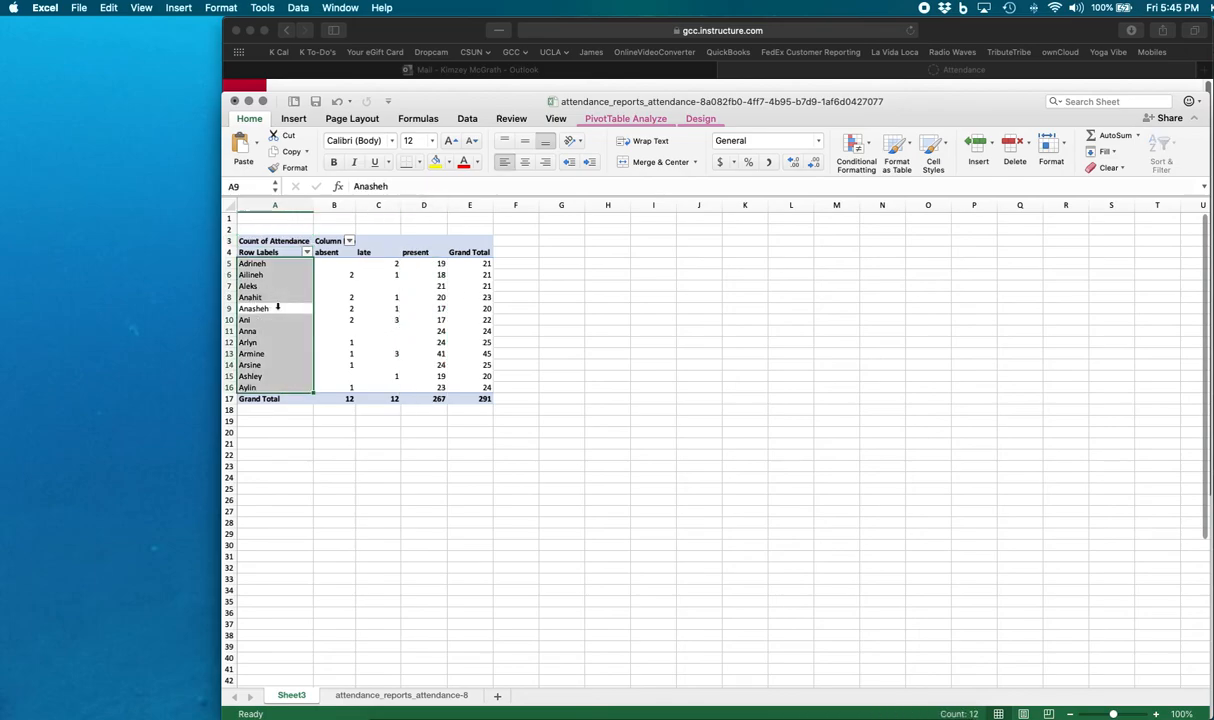
click(552, 262)
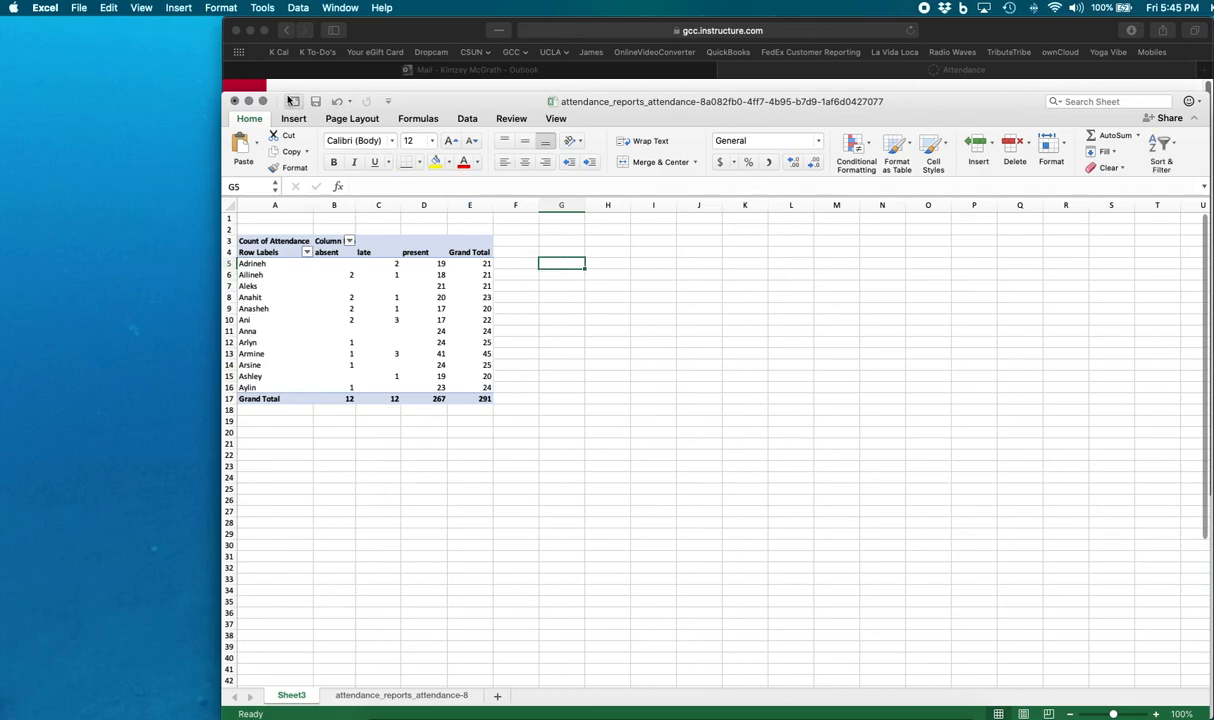